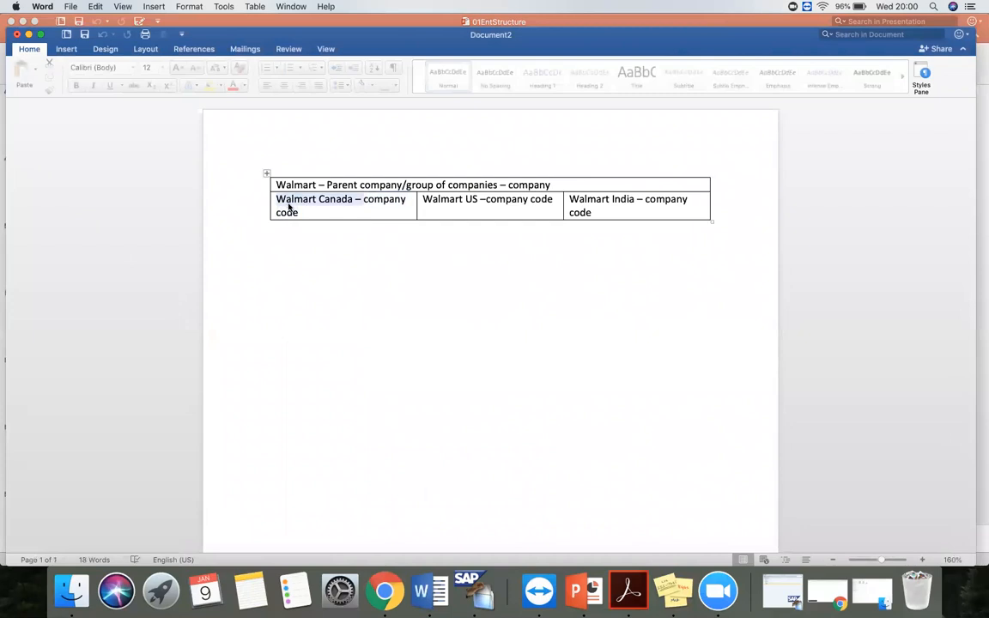
- Examine the Walmart parent company row and the Walmart Canada company code cell in the table
{"action": "left_click", "coordinate": [342, 214]}
{"action": "left_click_drag", "start_coordinate": [548, 186], "coordinate": [277, 185]}
{"action": "left_click_drag", "start_coordinate": [322, 212], "coordinate": [286, 200]}
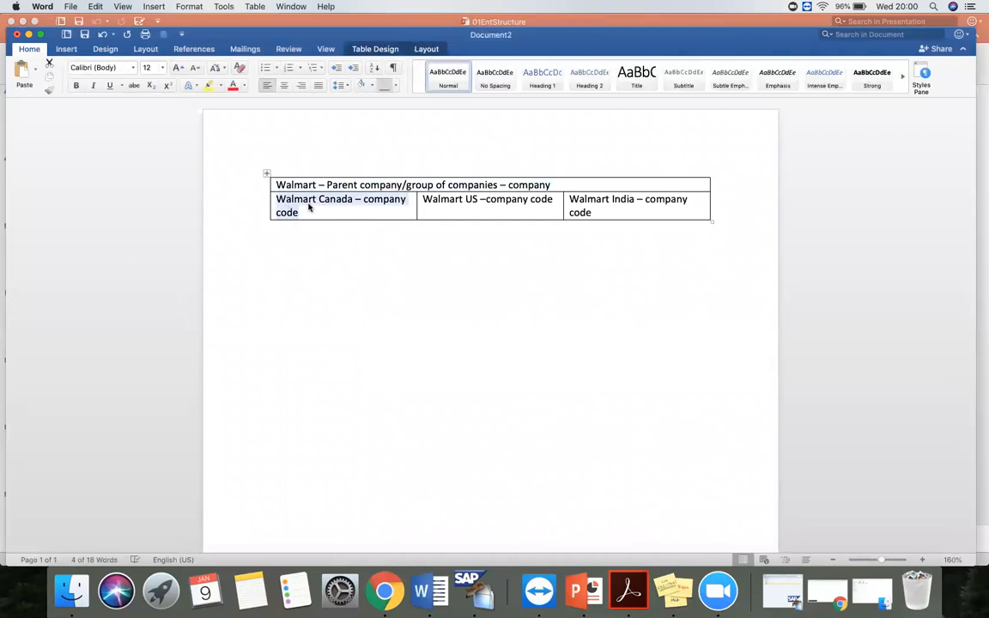
{"action": "left_click", "coordinate": [326, 206]}
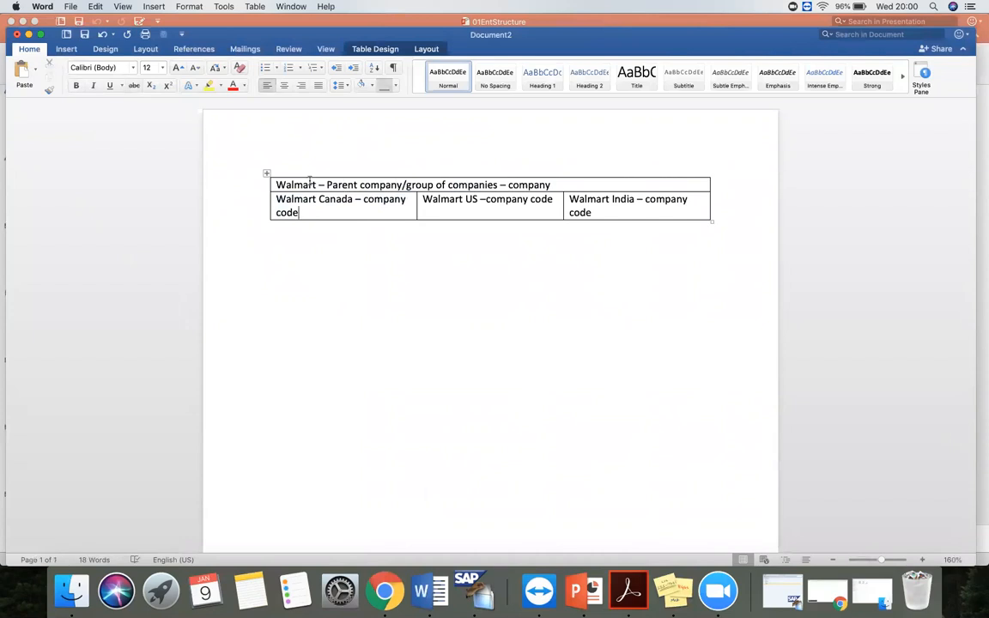
{"action": "left_click_drag", "start_coordinate": [276, 184], "coordinate": [550, 185]}
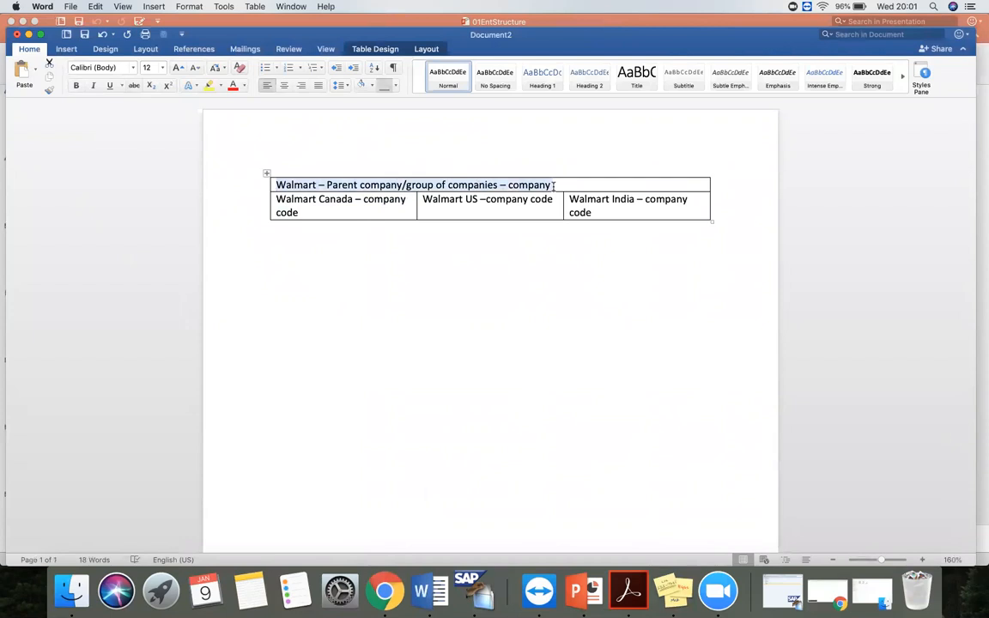
- Minimize the Word document and start the slide show of the 01EntStructure presentation from slide 51 in PowerPoint
{"action": "left_click", "coordinate": [29, 34]}
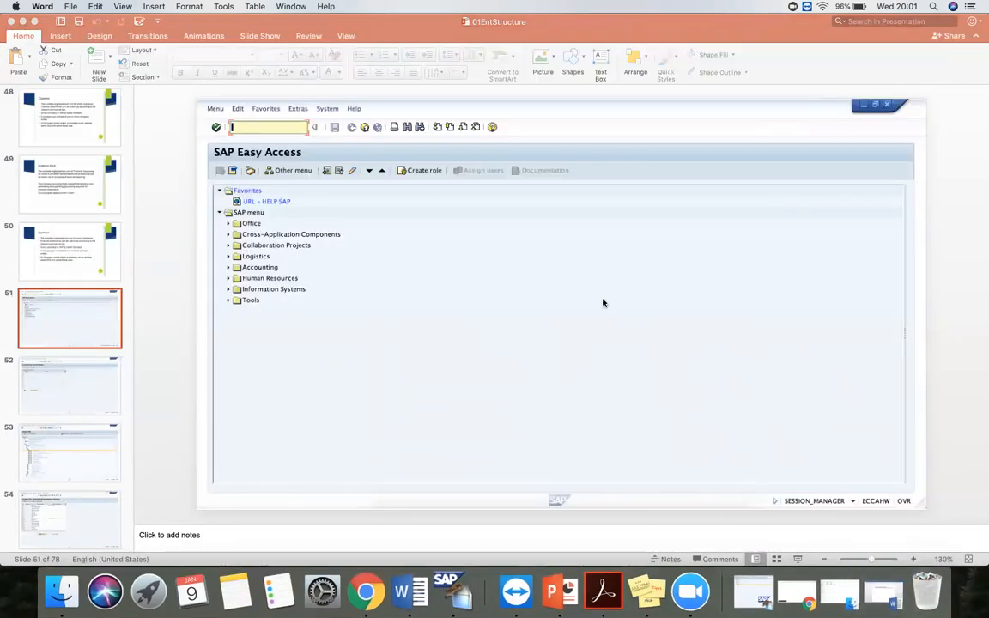
{"action": "left_click", "coordinate": [797, 560]}
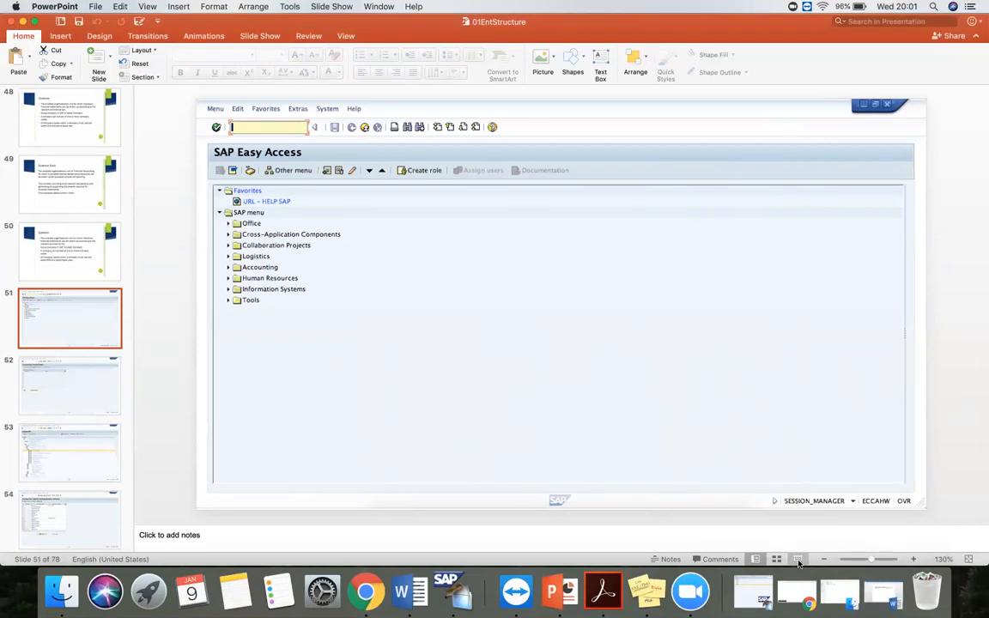
{"action": "left_click", "coordinate": [799, 559]}
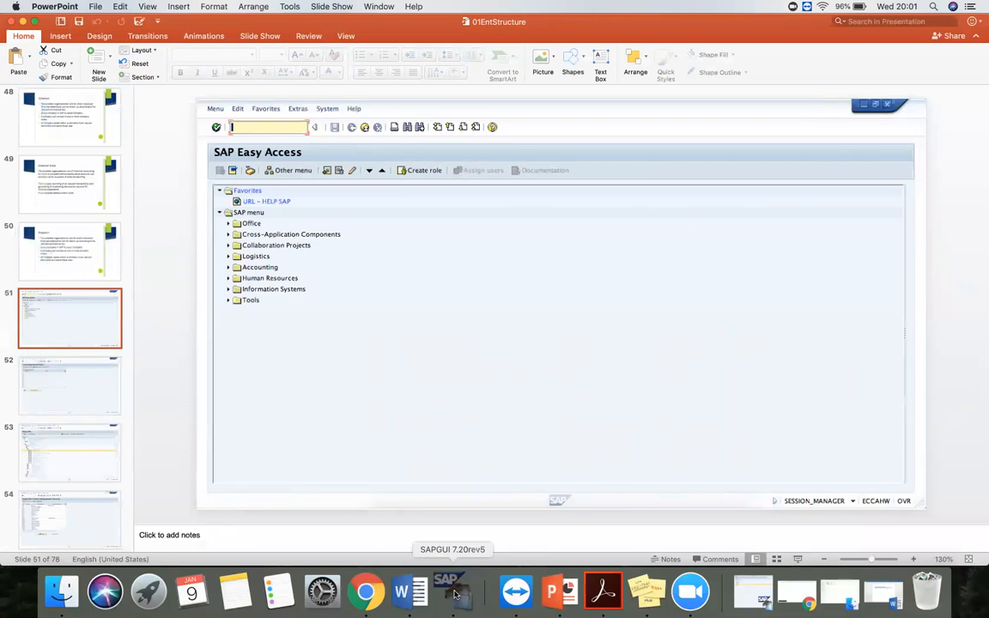
- Switch to SAPGUI, connect to SAP MM, and log on by entering the user name and account password
{"action": "left_click", "coordinate": [456, 593]}
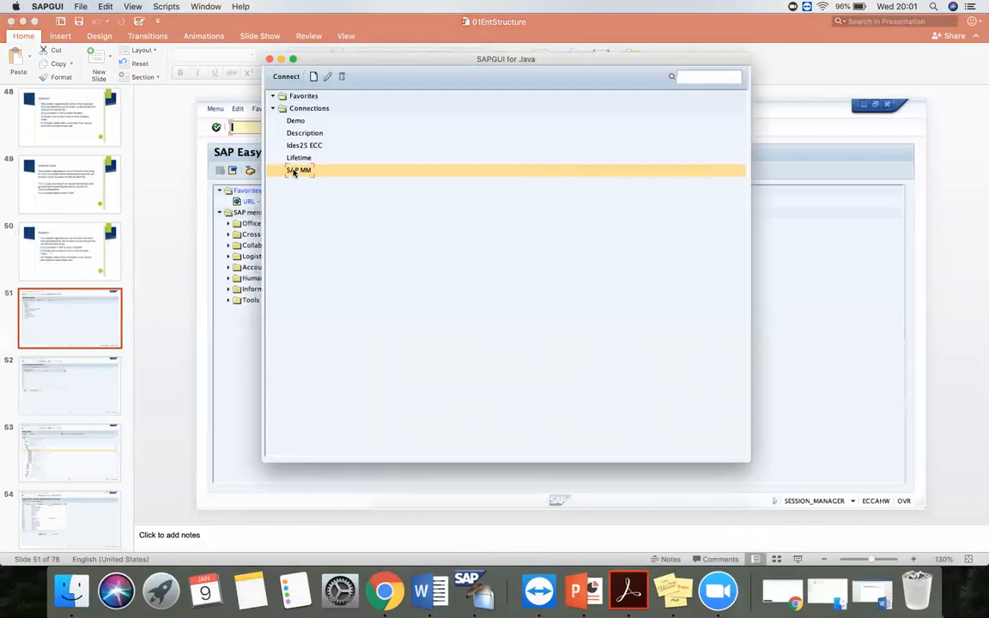
{"action": "left_click", "coordinate": [283, 77]}
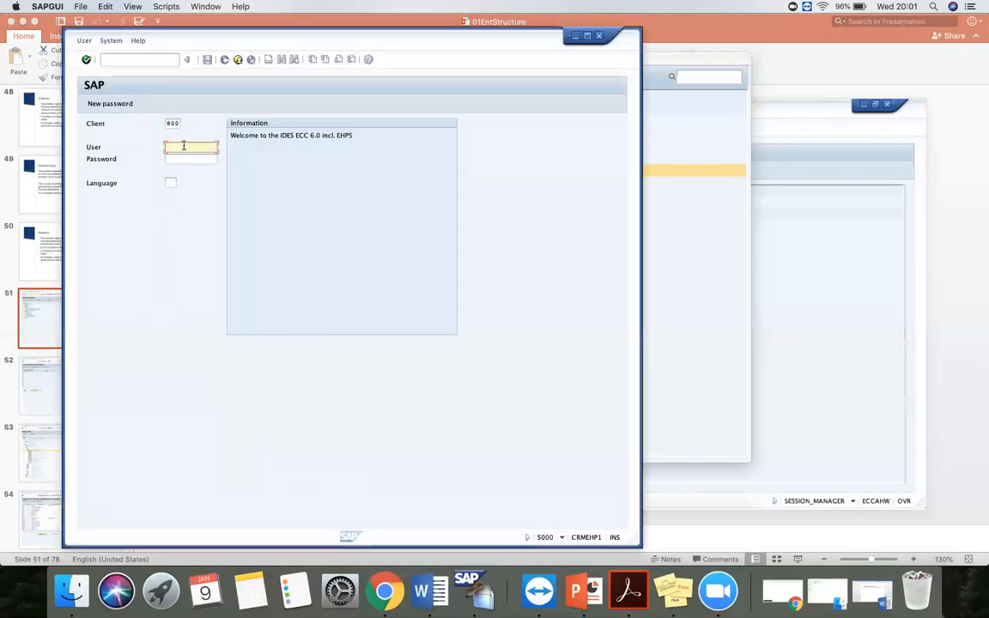
{"action": "left_click", "coordinate": [183, 146]}
{"action": "left_click", "coordinate": [188, 159]}
{"action": "left_click", "coordinate": [180, 159]}
{"action": "type", "text": "**********"}
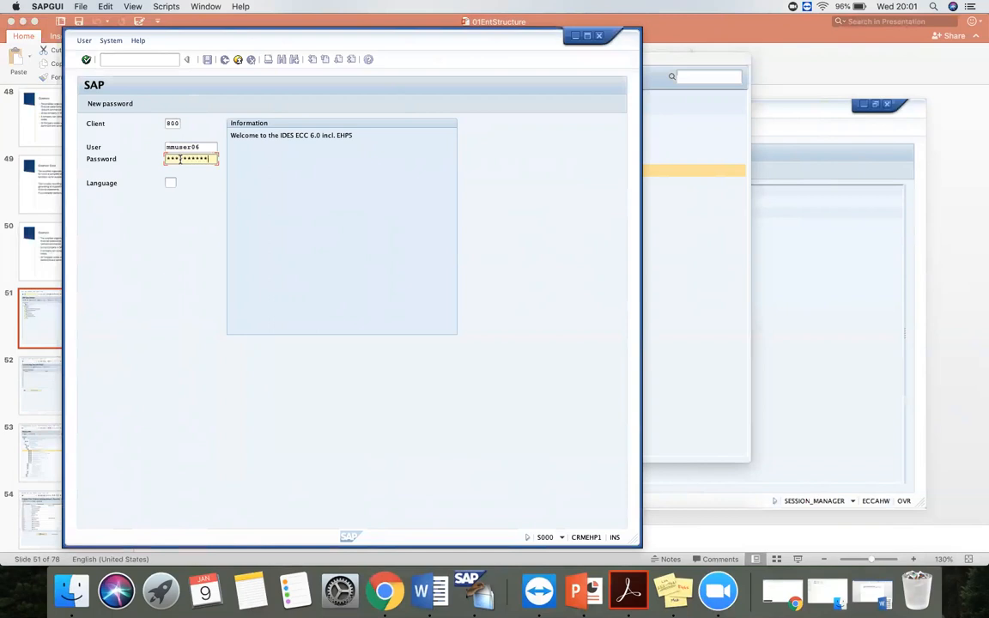
{"action": "key", "text": "Return"}
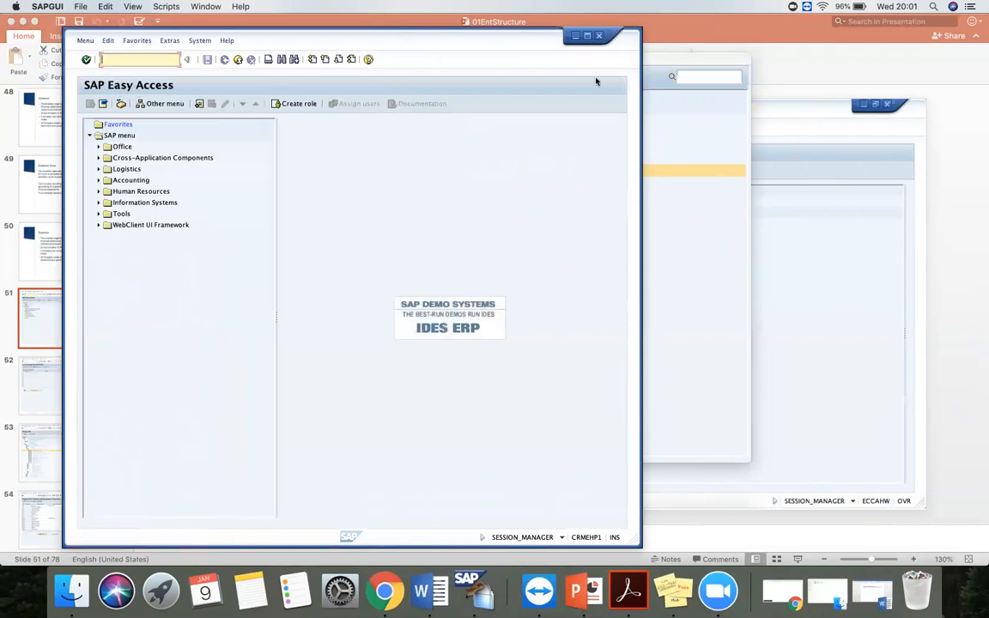
- Minimize the SAP windows and present the SAP Easy Access slide of the PowerPoint presentation in slide show mode
{"action": "left_click", "coordinate": [575, 36]}
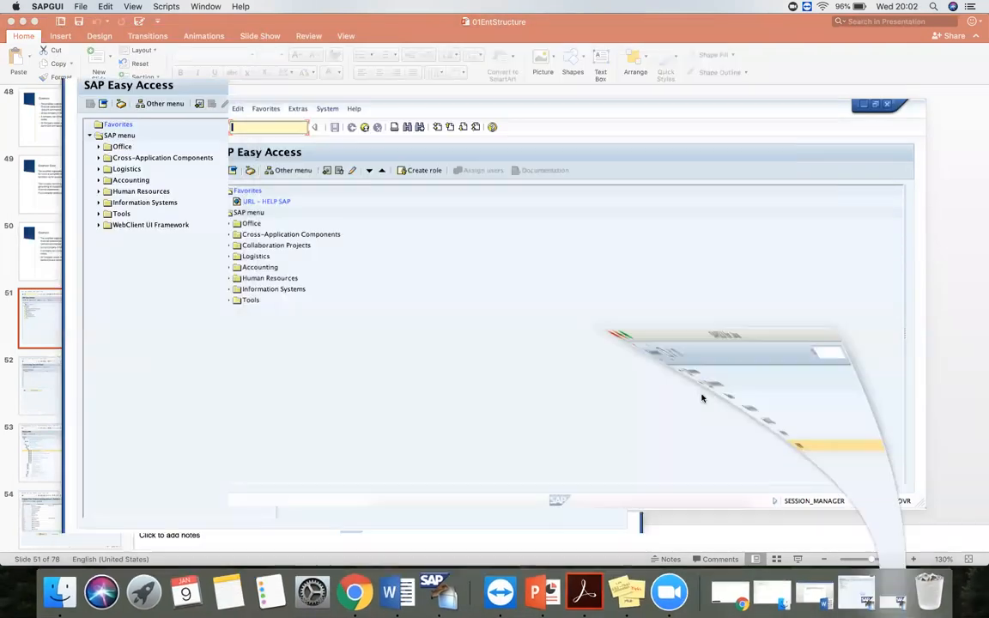
{"action": "left_click", "coordinate": [796, 560]}
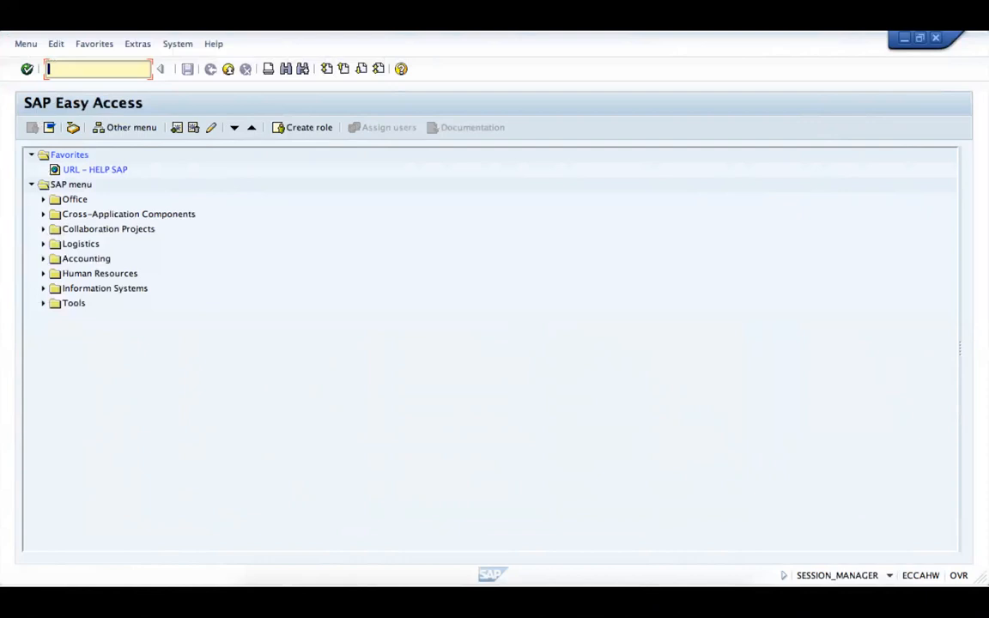
{"action": "mouse_move", "coordinate": [38, 55]}
{"action": "left_mouse_down"}
{"action": "mouse_move", "coordinate": [142, 97]}
{"action": "mouse_move", "coordinate": [183, 99]}
{"action": "mouse_move", "coordinate": [111, 59]}
{"action": "mouse_move", "coordinate": [182, 88]}
{"action": "mouse_move", "coordinate": [55, 53]}
{"action": "mouse_move", "coordinate": [66, 69]}
{"action": "mouse_move", "coordinate": [172, 78]}
{"action": "mouse_move", "coordinate": [708, 413]}
{"action": "mouse_move", "coordinate": [120, 75]}
{"action": "mouse_move", "coordinate": [157, 77]}
{"action": "left_mouse_up"}
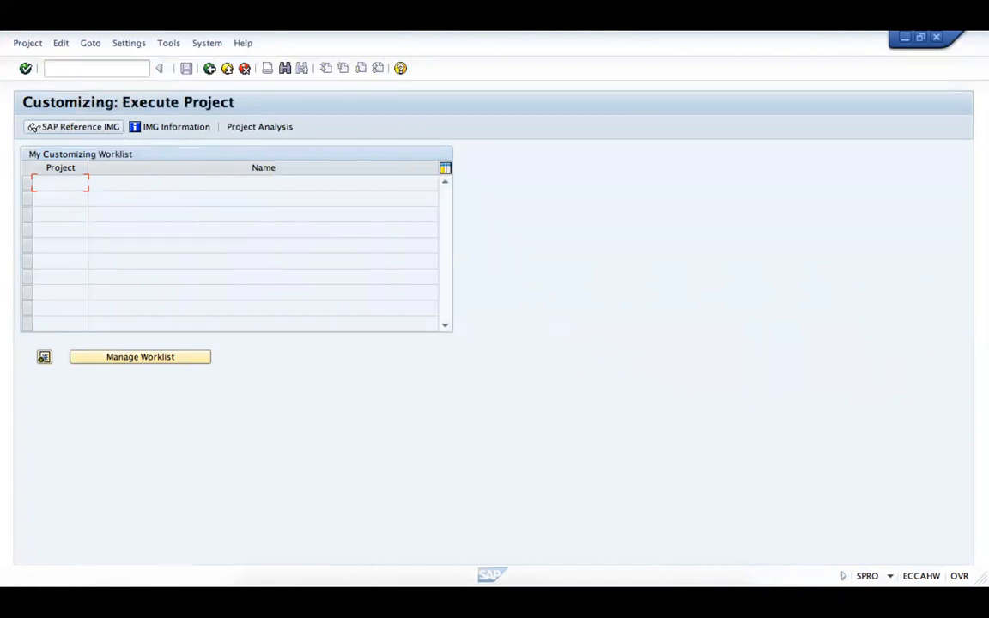
- Advance the slide show from the Customizing project slide through the Define company and New Entries slides to the Company Code slide
{"action": "left_click", "coordinate": [68, 127]}
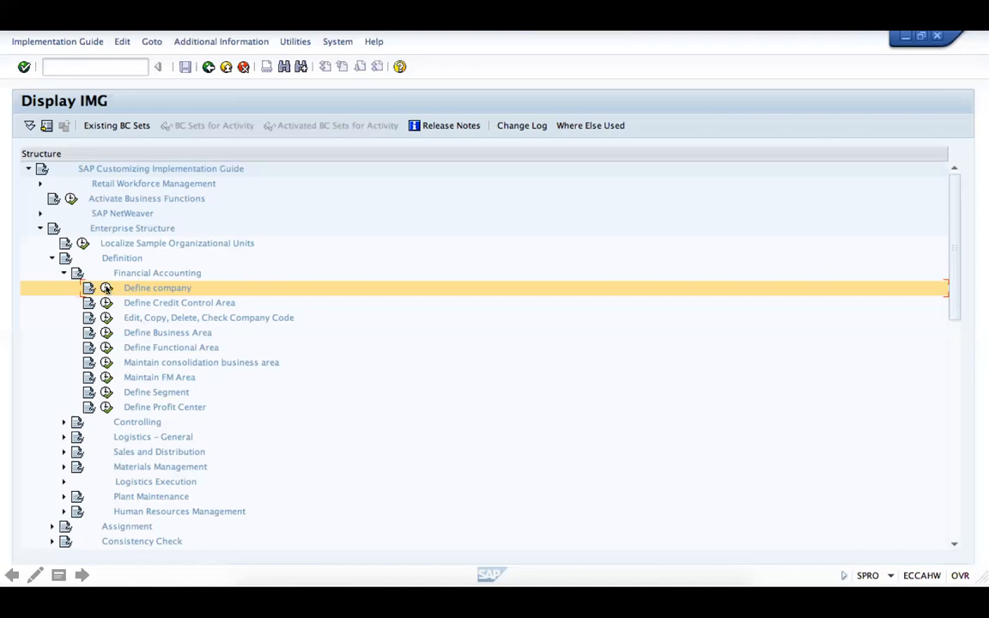
{"action": "left_click", "coordinate": [107, 289]}
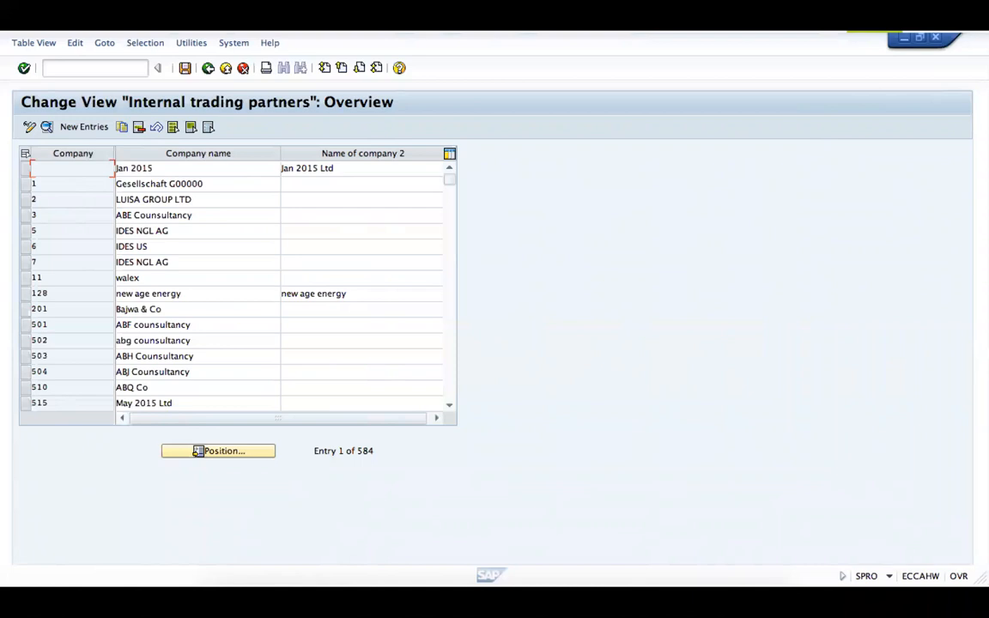
{"action": "left_click", "coordinate": [82, 127]}
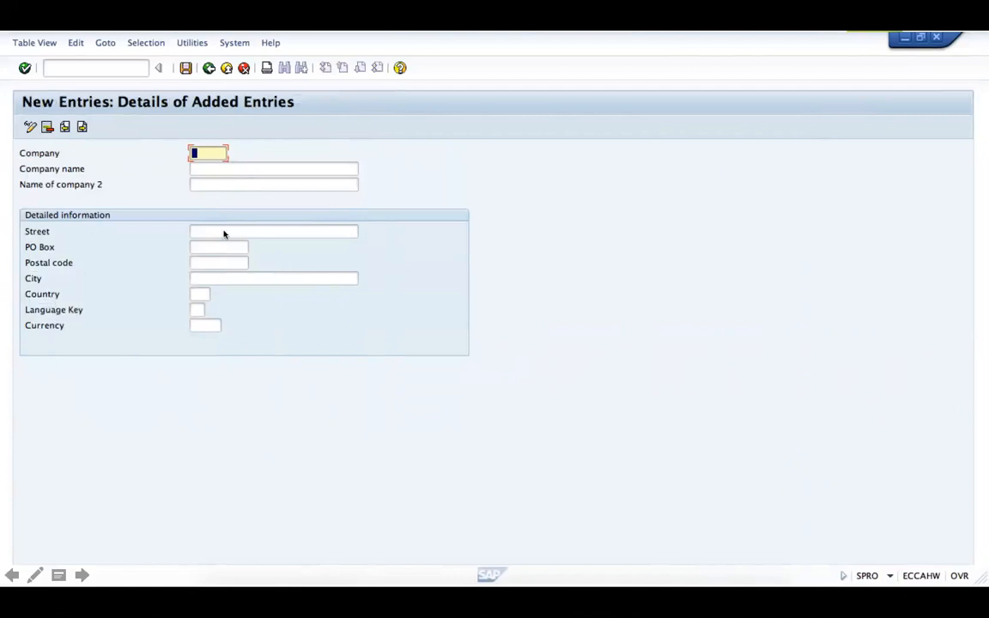
{"action": "key", "text": "super+shift+4"}
{"action": "left_click_drag", "start_coordinate": [17, 143], "coordinate": [124, 286]}
{"action": "left_click", "coordinate": [189, 78]}
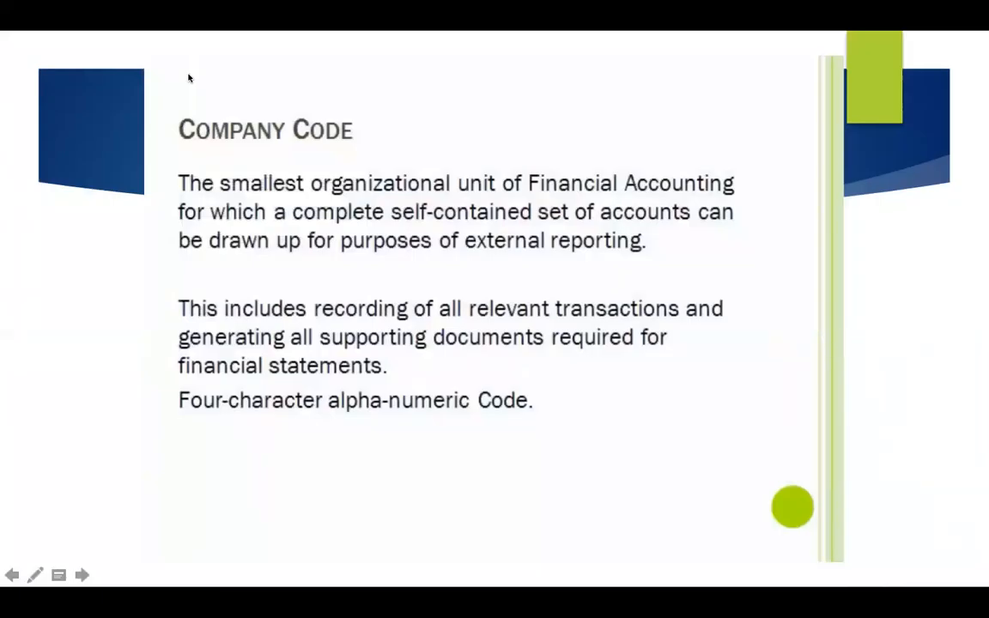
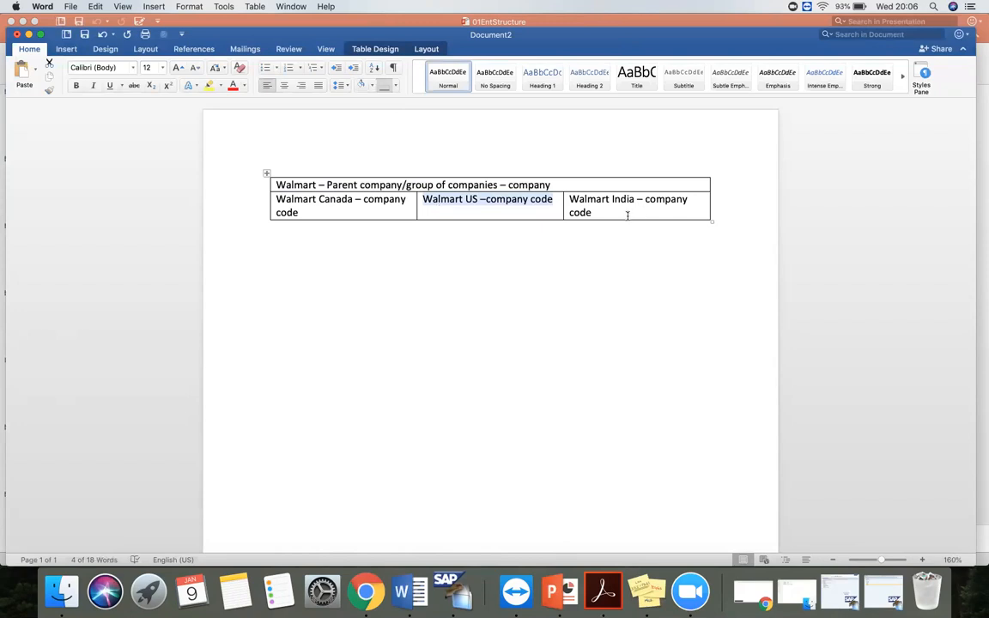
- Highlight the Walmart India company code text in the Word table and return to the Company Code slide in PowerPoint's slide show
{"action": "left_click_drag", "start_coordinate": [629, 214], "coordinate": [574, 194]}
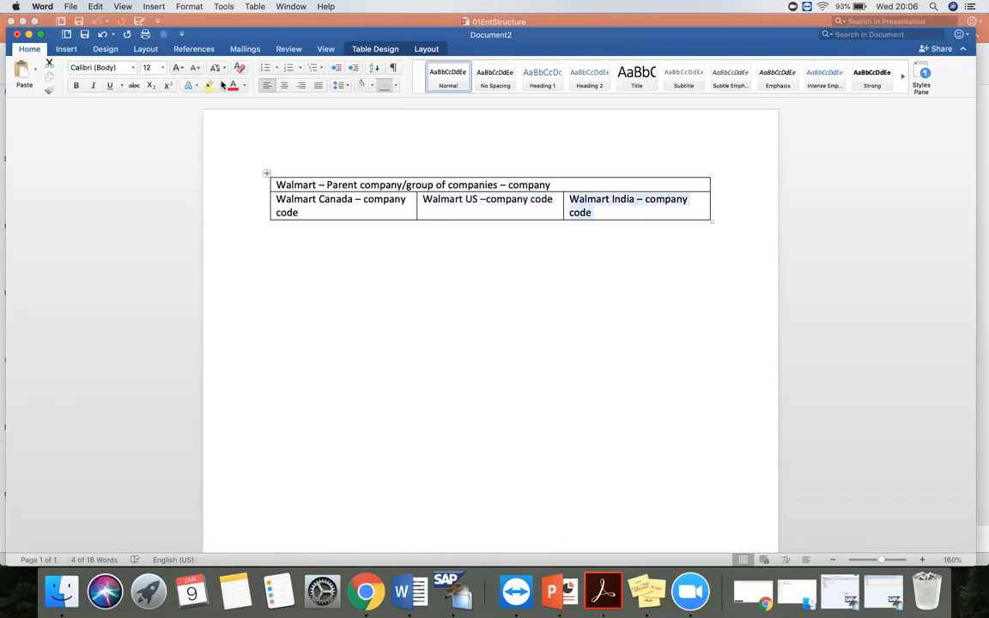
{"action": "left_click", "coordinate": [29, 34]}
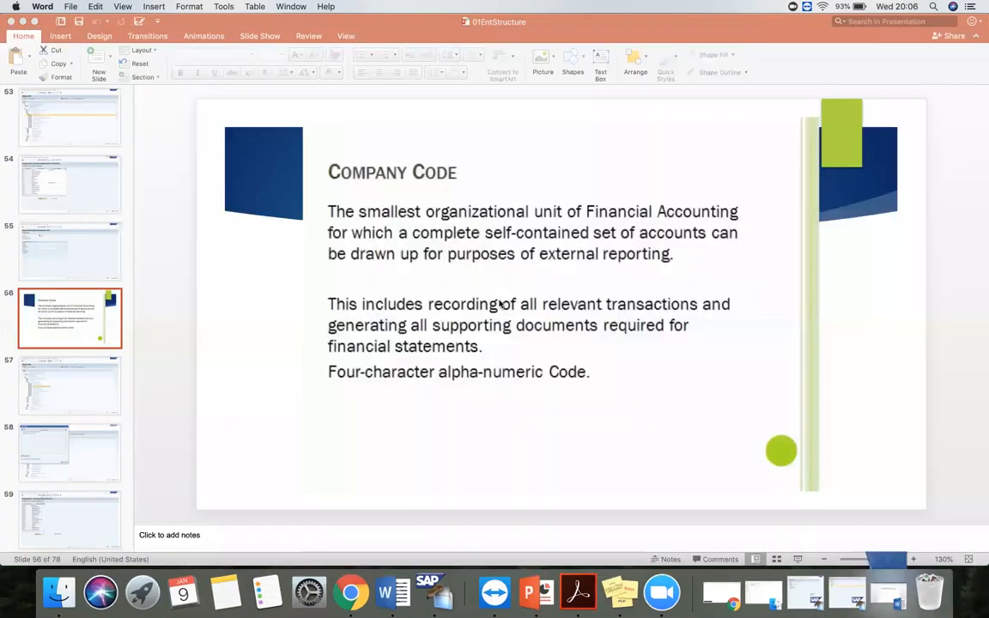
{"action": "left_click", "coordinate": [798, 559]}
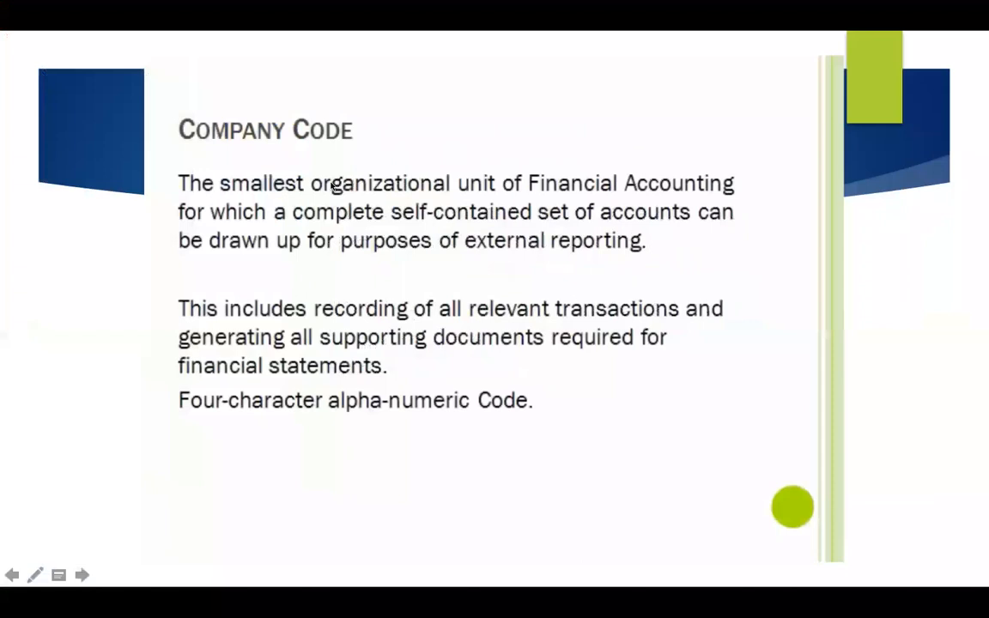
- Advance the slide show from the Company Code slide through the Display IMG, Choose Activity and Company Code overview slides to New Entries
{"action": "left_click", "coordinate": [331, 186]}
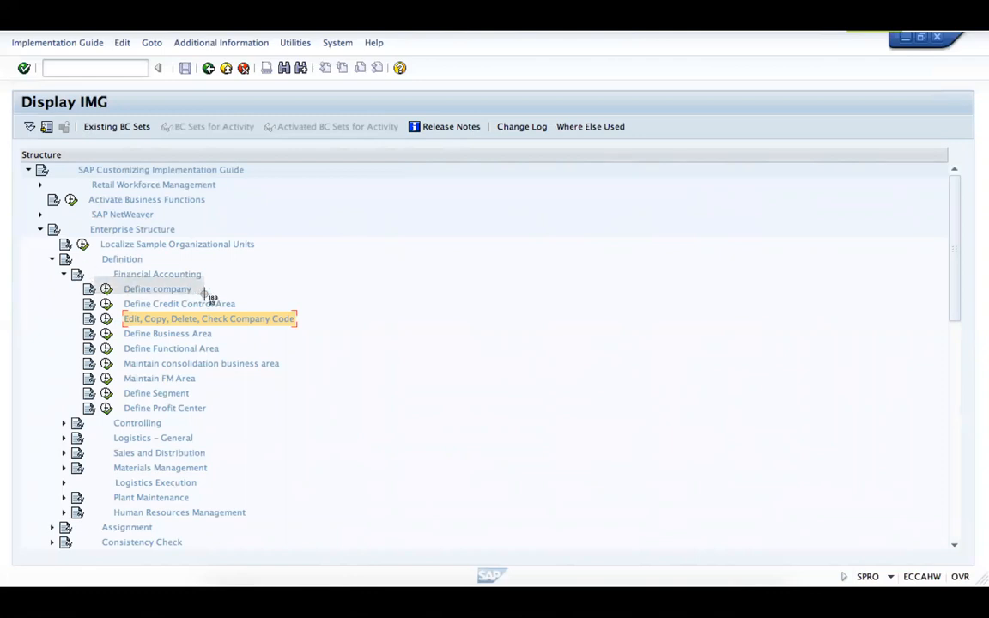
{"action": "left_click_drag", "start_coordinate": [204, 294], "coordinate": [319, 332]}
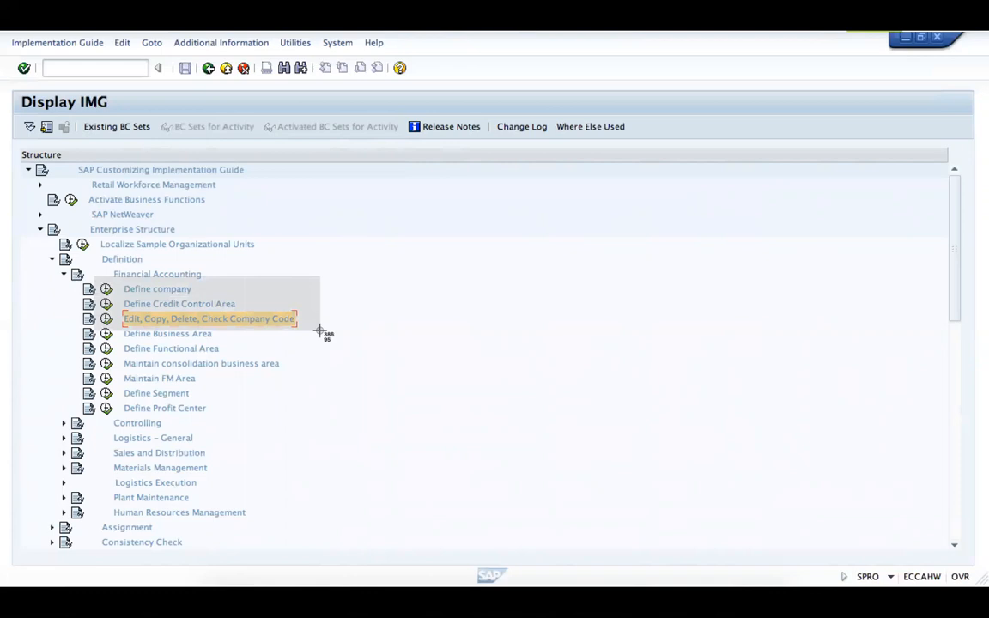
{"action": "left_click_drag", "start_coordinate": [320, 331], "coordinate": [320, 334]}
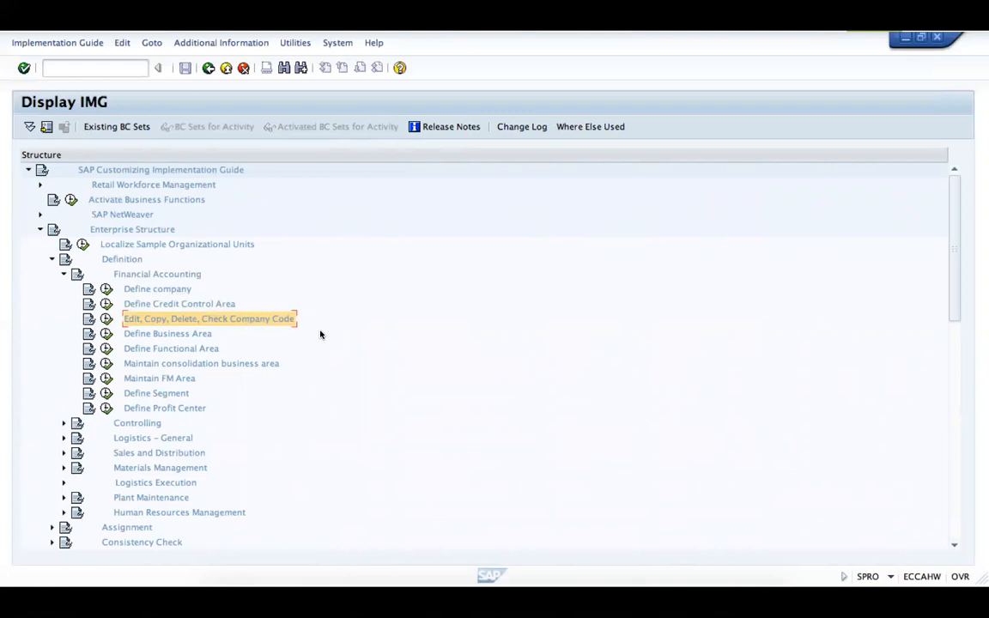
{"action": "left_click", "coordinate": [107, 319]}
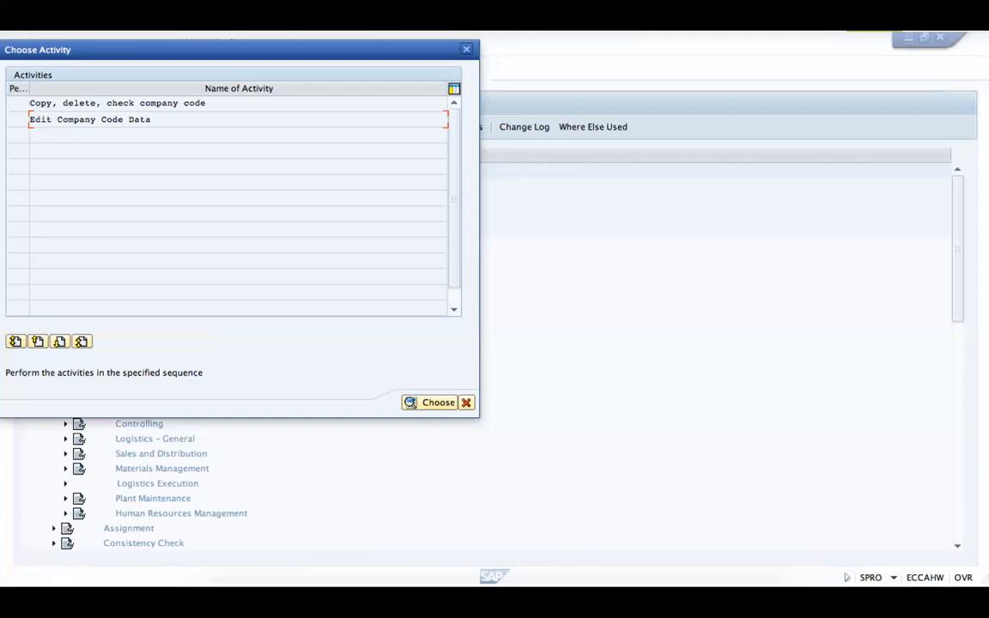
{"action": "double_click", "coordinate": [41, 121]}
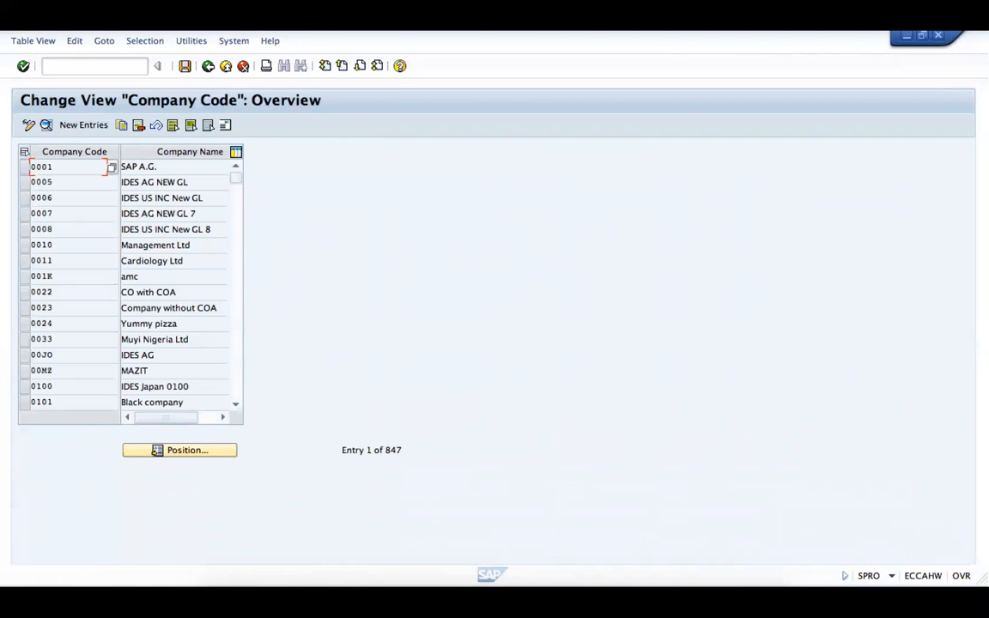
{"action": "left_click", "coordinate": [78, 127]}
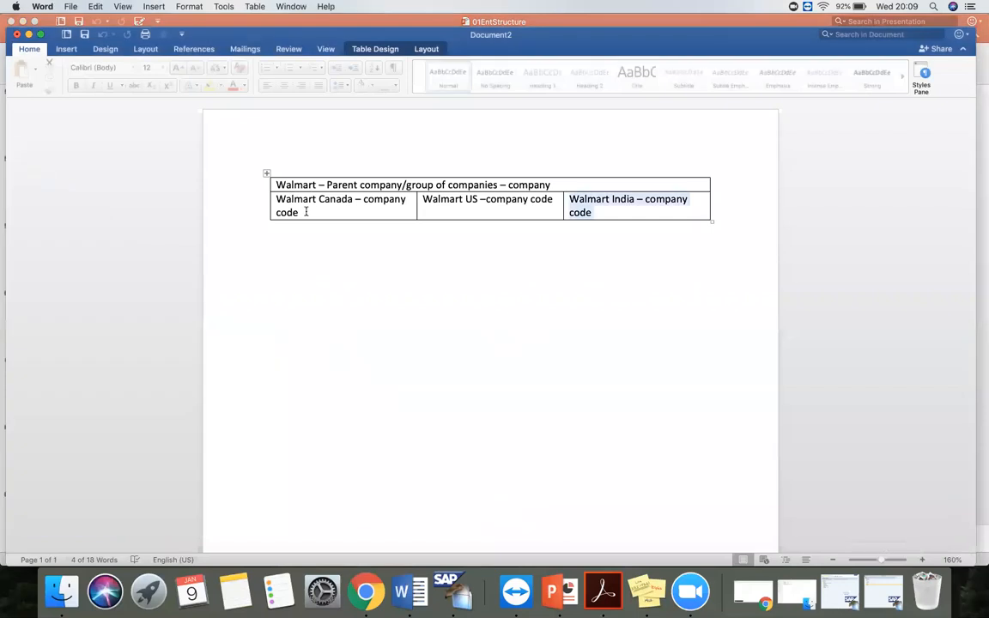
- Highlight the Walmart Canada company code text in the Word table and resume PowerPoint's slide show from New Entries slide 60
{"action": "left_click_drag", "start_coordinate": [307, 213], "coordinate": [279, 199]}
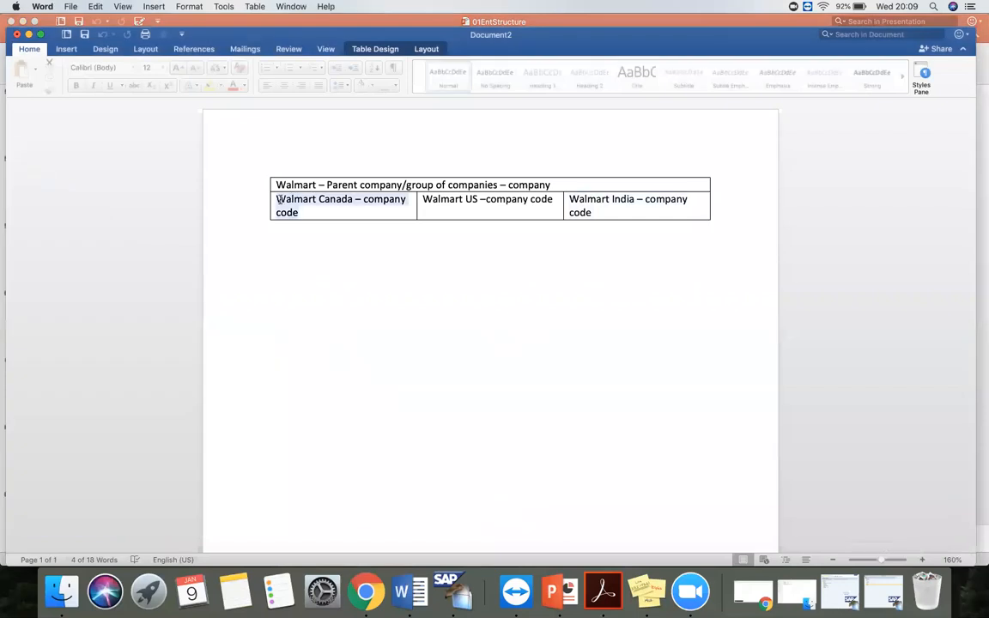
{"action": "left_click", "coordinate": [321, 210]}
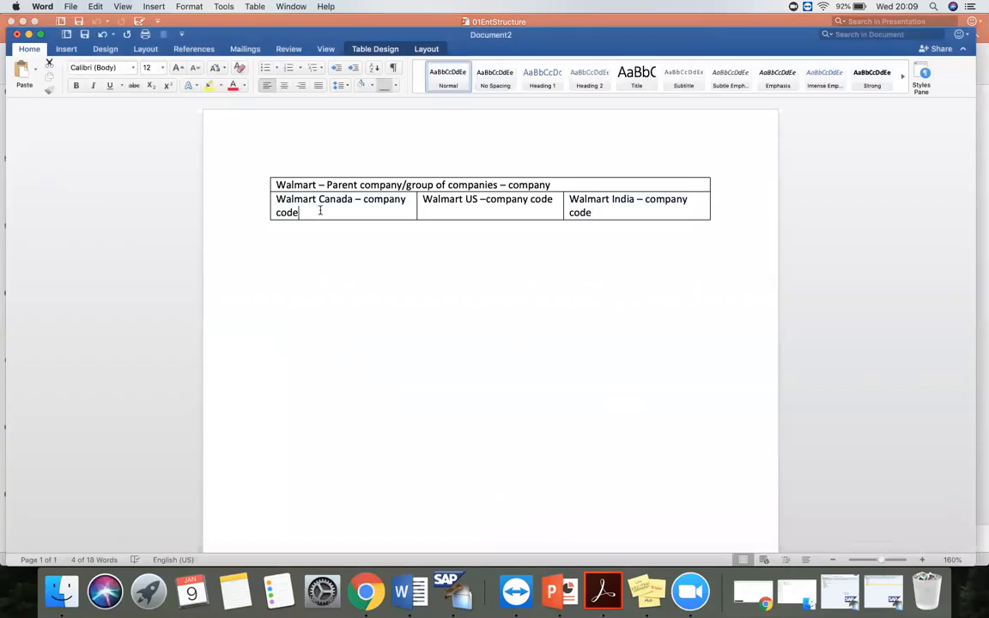
{"action": "mouse_move", "coordinate": [364, 199]}
{"action": "left_mouse_down"}
{"action": "mouse_move", "coordinate": [369, 212]}
{"action": "mouse_move", "coordinate": [352, 211]}
{"action": "left_mouse_up"}
{"action": "left_click", "coordinate": [352, 211]}
{"action": "left_click_drag", "start_coordinate": [352, 199], "coordinate": [290, 199]}
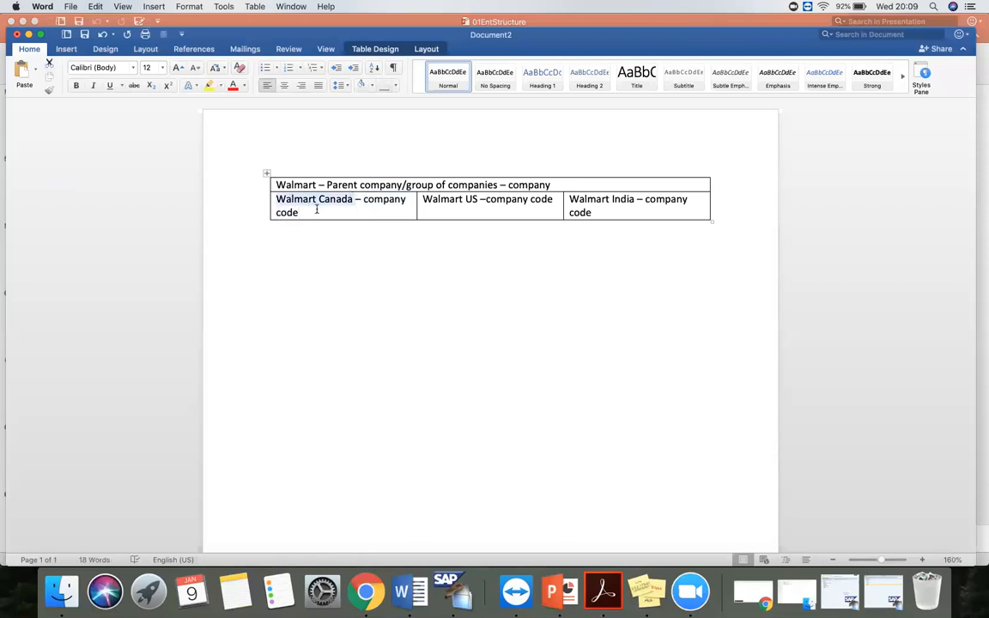
{"action": "left_click", "coordinate": [346, 209]}
{"action": "left_click_drag", "start_coordinate": [355, 200], "coordinate": [283, 200]}
{"action": "left_click_drag", "start_coordinate": [362, 200], "coordinate": [300, 214]}
{"action": "left_click", "coordinate": [28, 34]}
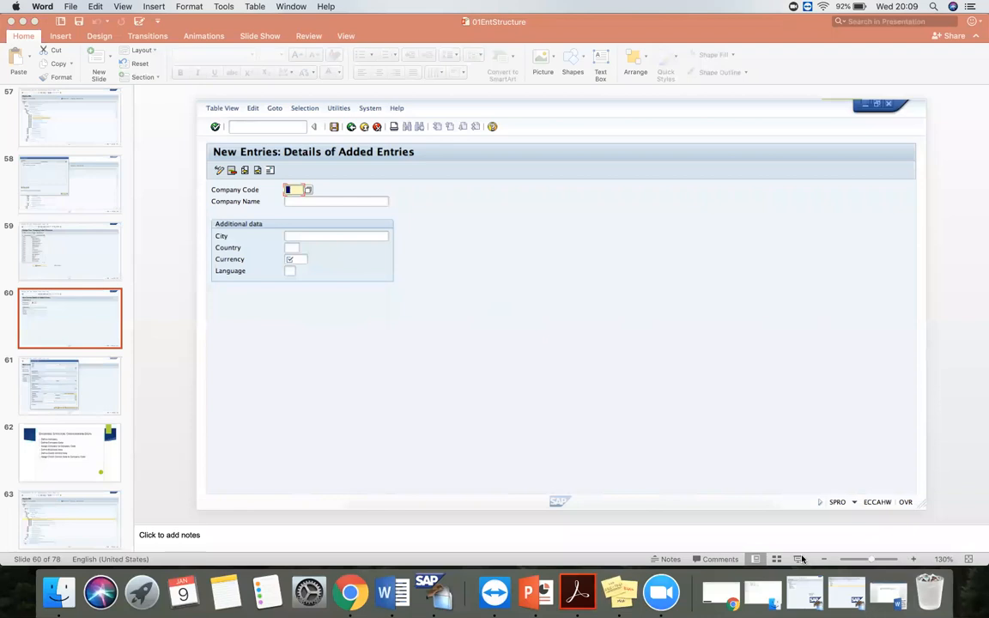
{"action": "key", "text": "super+shift+Return"}
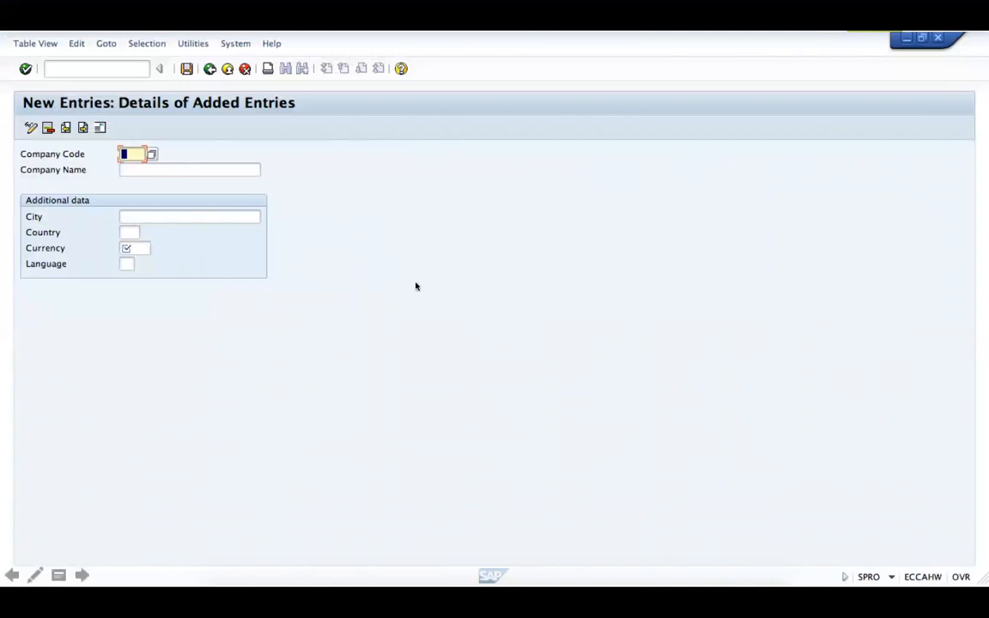
- Advance through the Edit address slide to Enterprise Structure Configuration Steps and mark its Define Company and Define Company Code items
{"action": "left_click", "coordinate": [188, 71]}
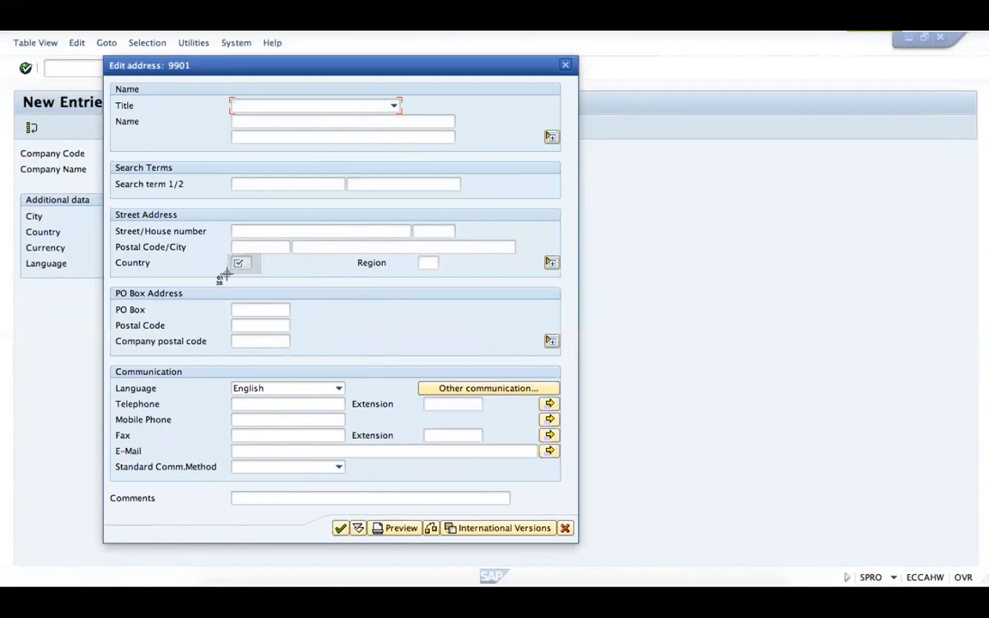
{"action": "left_click_drag", "start_coordinate": [224, 274], "coordinate": [108, 274]}
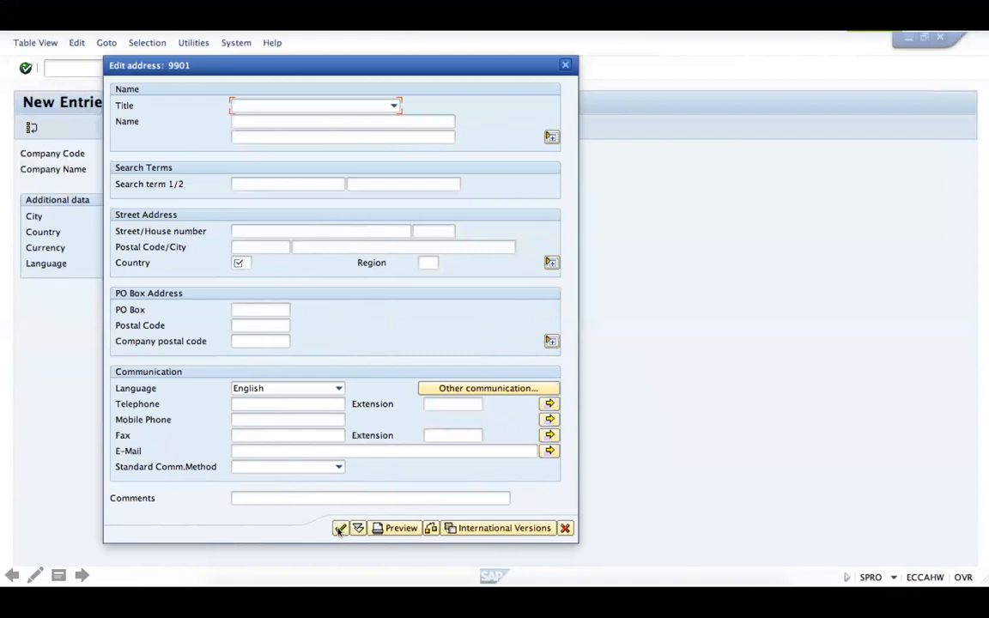
{"action": "left_click", "coordinate": [340, 528]}
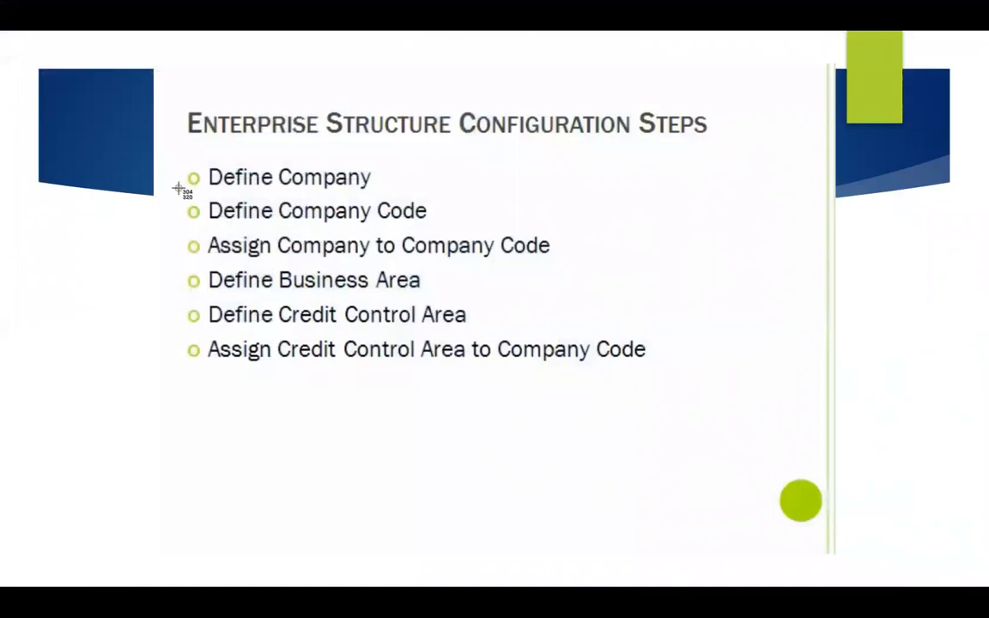
{"action": "left_click_drag", "start_coordinate": [185, 154], "coordinate": [482, 229]}
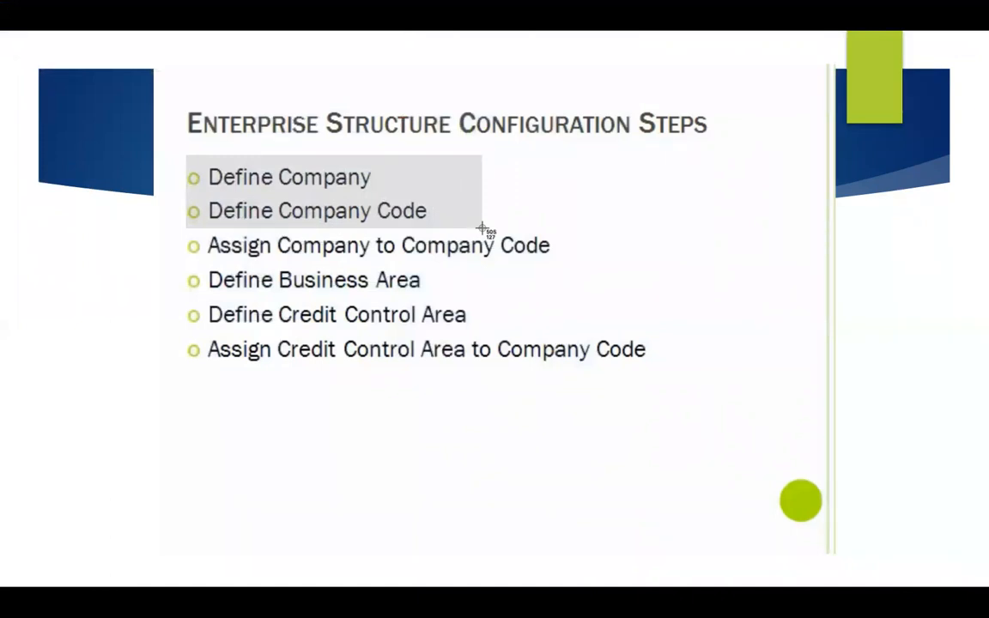
{"action": "left_click_drag", "start_coordinate": [483, 228], "coordinate": [453, 185]}
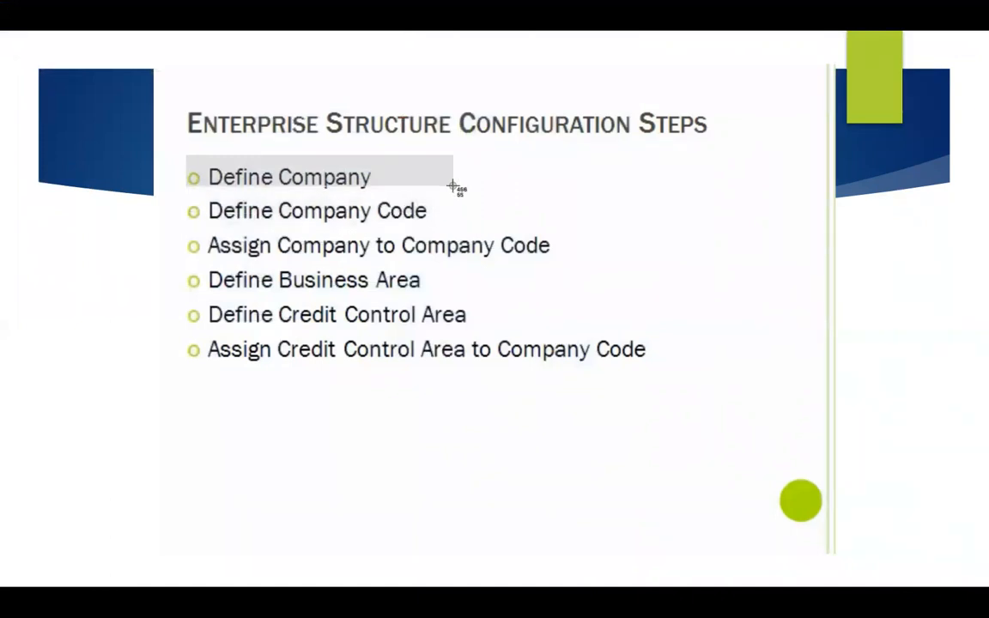
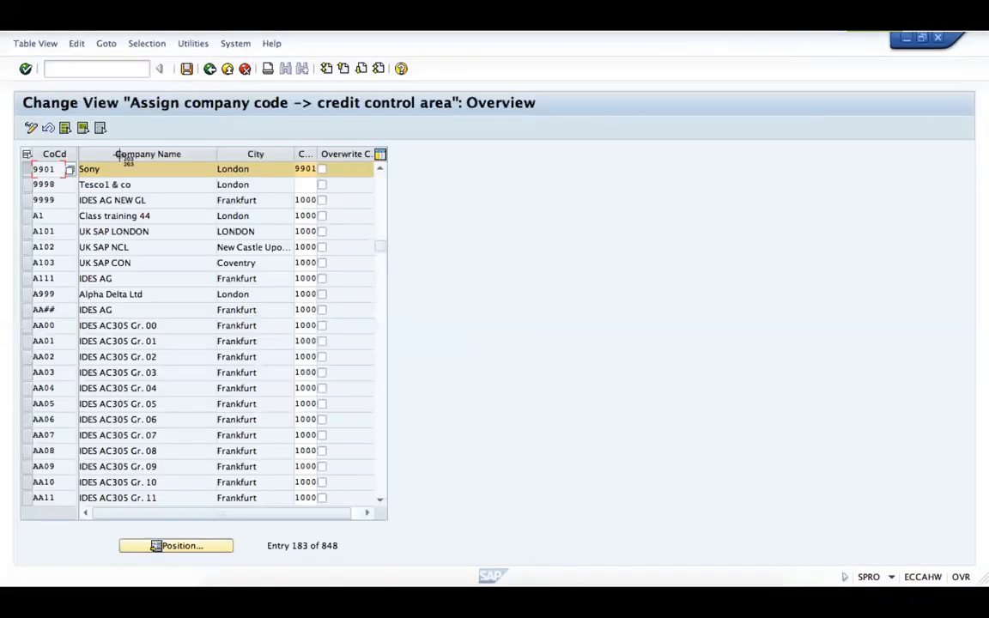
- Mark the Sony row and the column headers on the credit control area assignment slide, and leave the slide show for Word's Document2
{"action": "left_click_drag", "start_coordinate": [26, 178], "coordinate": [91, 177]}
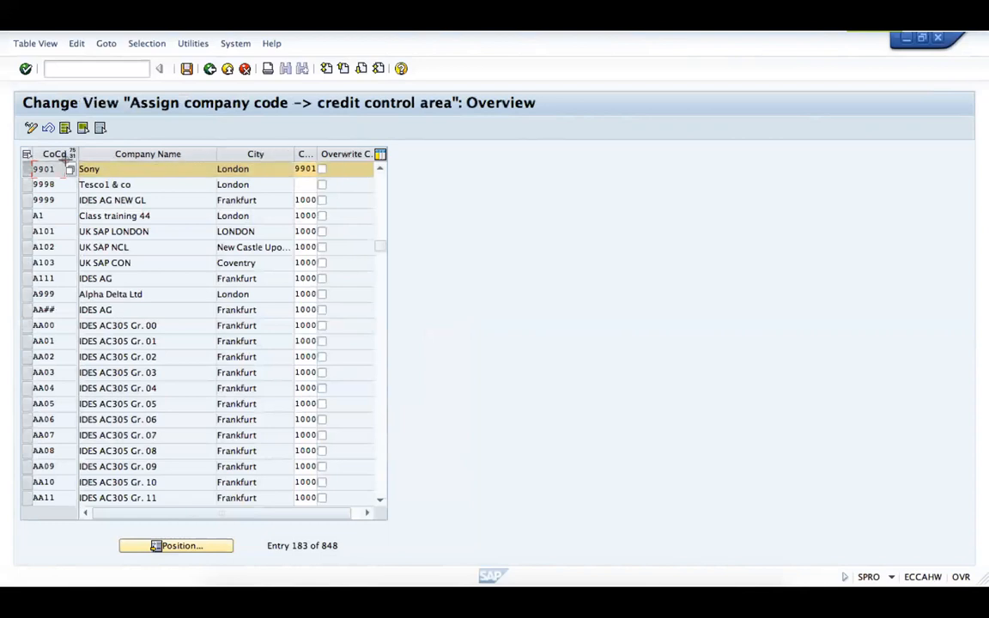
{"action": "left_click_drag", "start_coordinate": [65, 160], "coordinate": [336, 156]}
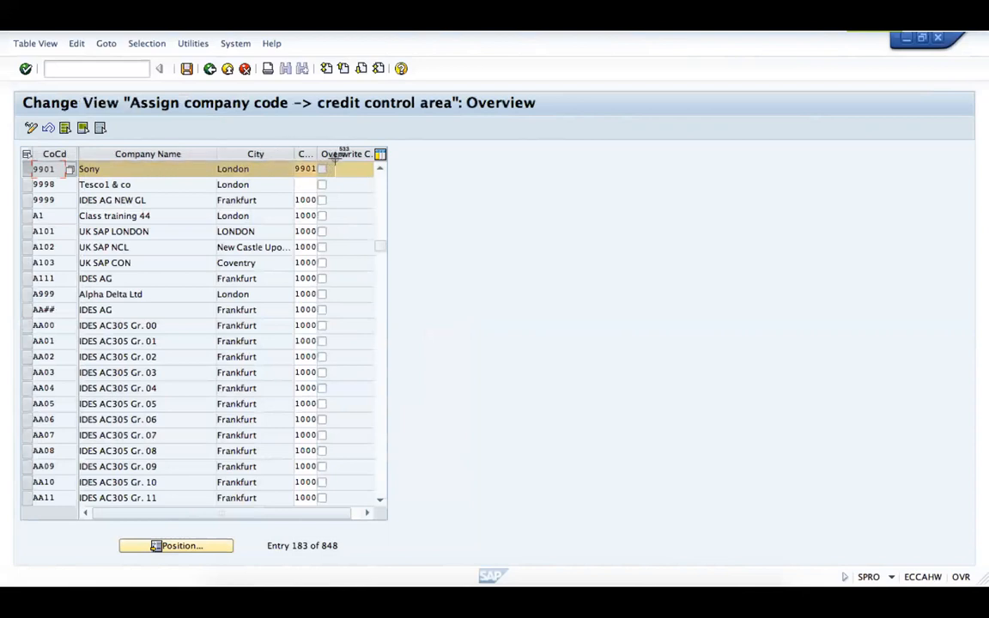
{"action": "left_click_drag", "start_coordinate": [335, 156], "coordinate": [336, 156]}
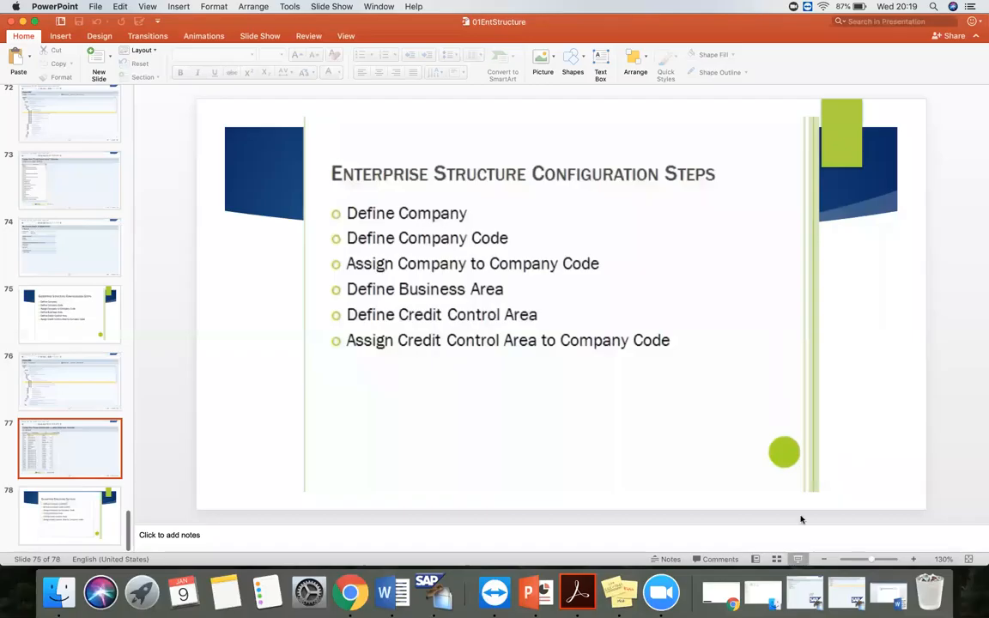
{"action": "key", "text": "super+v"}
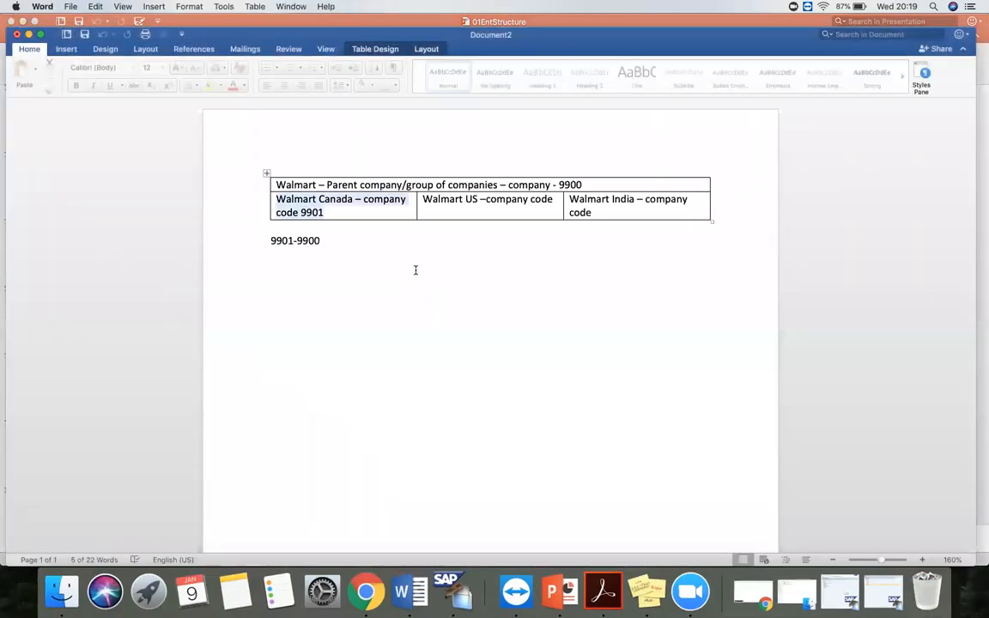
- Add the line "company code 9901" below 9901-9900 in the Word document and highlight it
{"action": "left_click", "coordinate": [417, 269]}
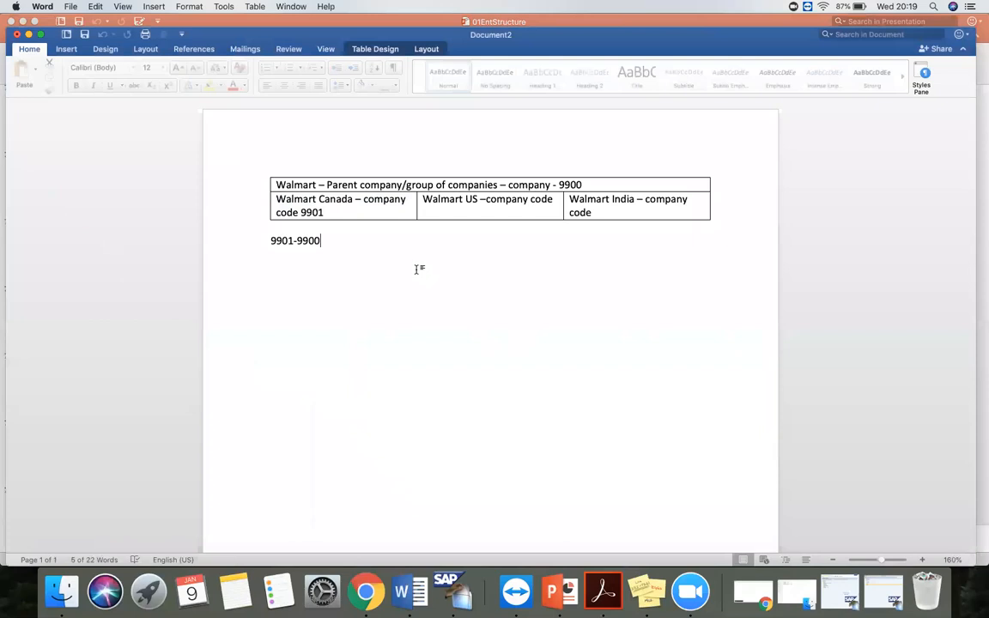
{"action": "key", "text": "Return"}
{"action": "key", "text": "Return"}
{"action": "type", "text": "compan"}
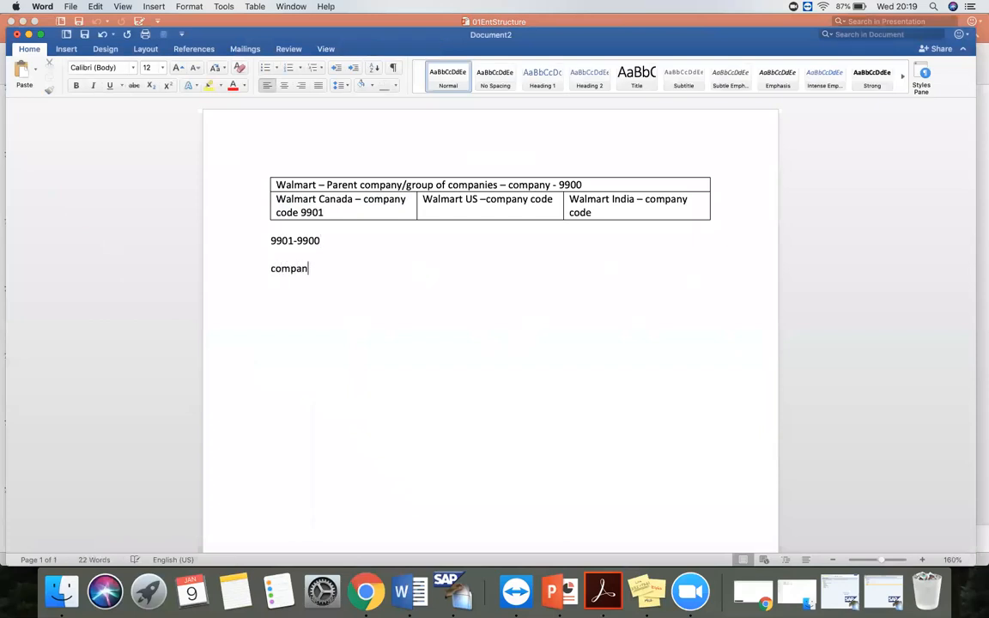
{"action": "type", "text": "y code 9901"}
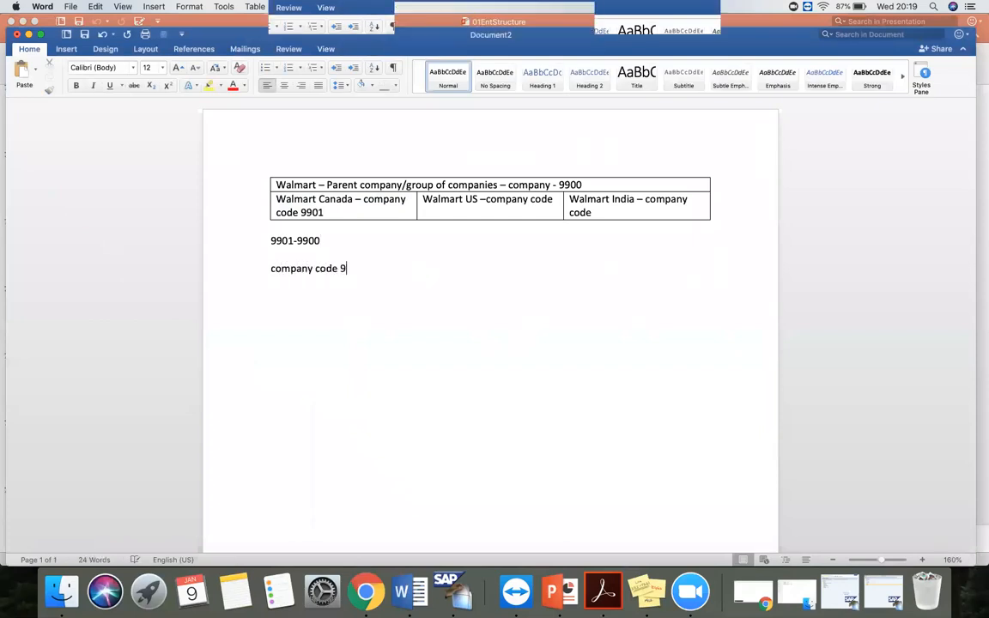
{"action": "left_click_drag", "start_coordinate": [364, 267], "coordinate": [272, 262]}
{"action": "left_click", "coordinate": [378, 275]}
- Add the line "crdit ontrol area - 9901" under the company code line and highlight its number
{"action": "key", "text": "Return"}
{"action": "type", "text": "crdit ontrol area"}
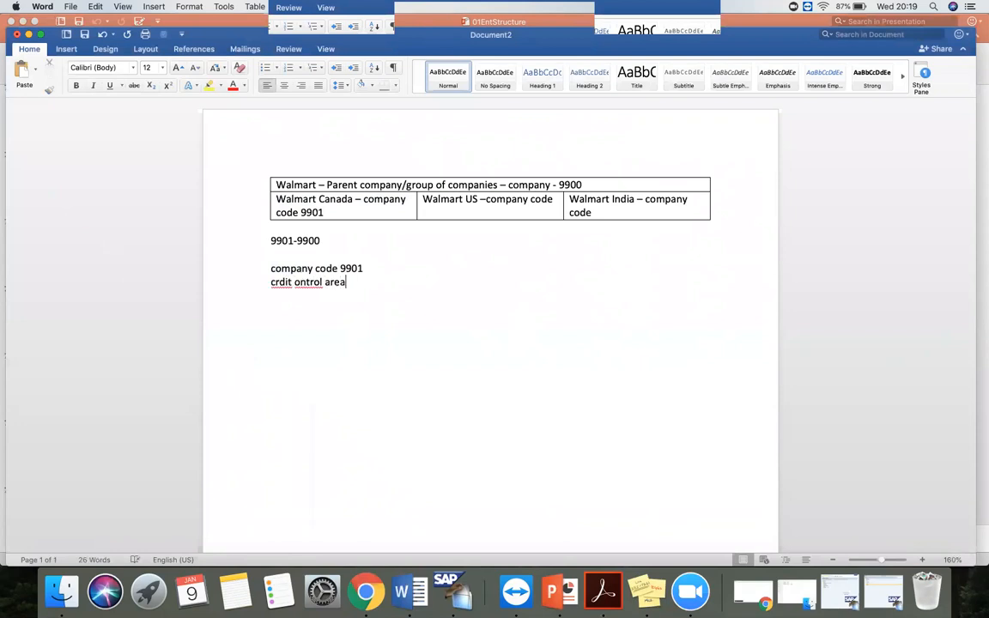
{"action": "type", "text": " - 9901"}
{"action": "left_click_drag", "start_coordinate": [384, 282], "coordinate": [356, 285]}
{"action": "left_click", "coordinate": [364, 295]}
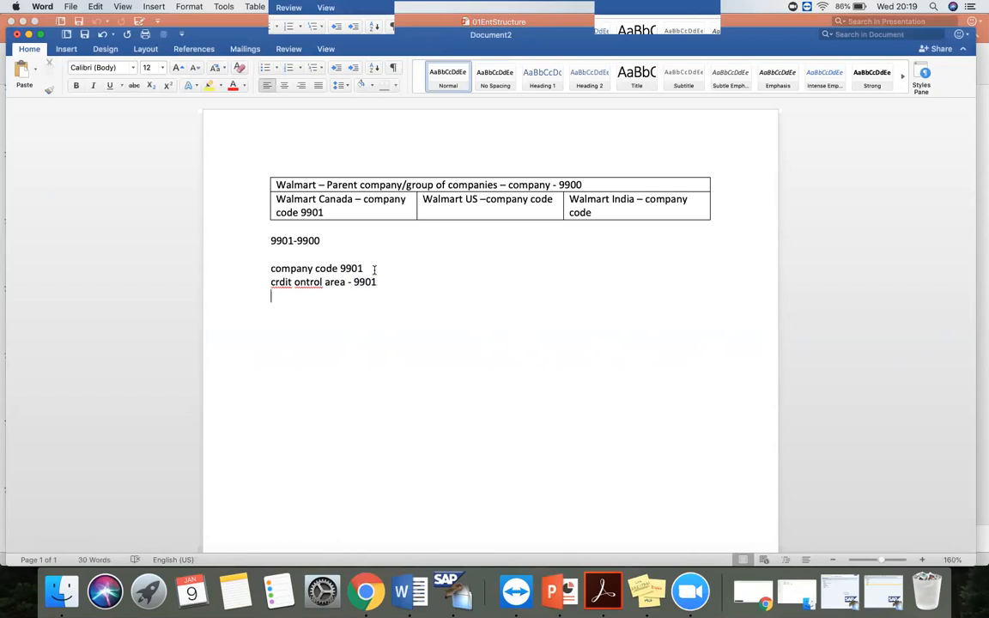
- Highlight the company code number and the credit control area wording to compare the two lines
{"action": "mouse_move", "coordinate": [368, 270]}
{"action": "left_mouse_down"}
{"action": "mouse_move", "coordinate": [343, 268]}
{"action": "mouse_move", "coordinate": [353, 283]}
{"action": "left_mouse_up"}
{"action": "left_click", "coordinate": [372, 269]}
{"action": "left_click_drag", "start_coordinate": [273, 283], "coordinate": [329, 283]}
{"action": "left_click", "coordinate": [377, 284]}
- Add the assignment line "9901-9901" below a blank line under the credit control area text, highlighting both labels above it
{"action": "key", "text": "Return"}
{"action": "key", "text": "Return"}
{"action": "left_click_drag", "start_coordinate": [272, 270], "coordinate": [340, 271]}
{"action": "left_click_drag", "start_coordinate": [274, 284], "coordinate": [323, 283]}
{"action": "left_click", "coordinate": [307, 329]}
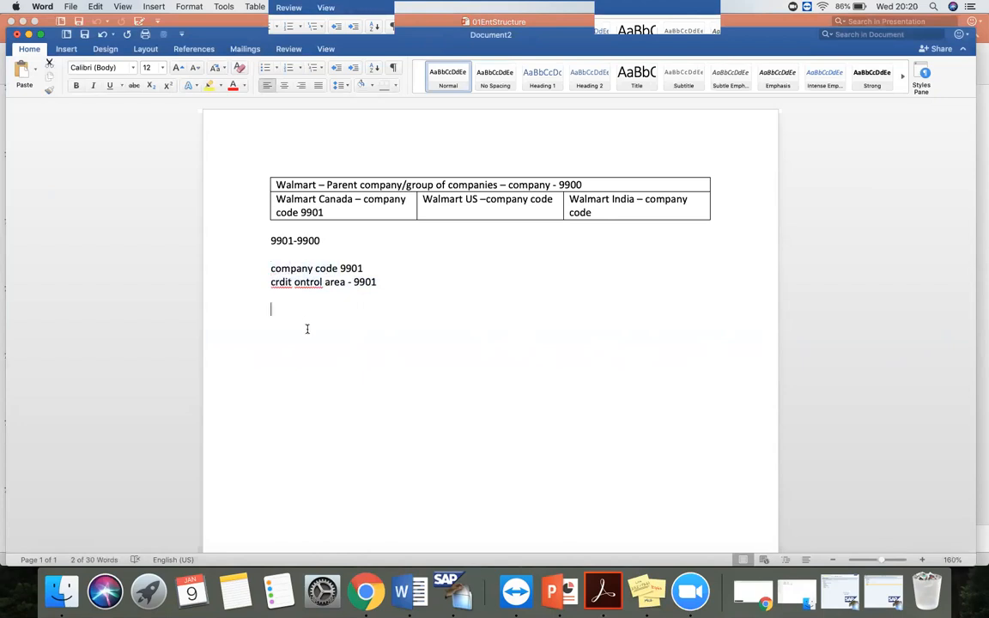
{"action": "type", "text": "9901-9901"}
- Replace the credit control area number with 8800 in both its own line and the second half of the assignment line
{"action": "left_click_drag", "start_coordinate": [377, 283], "coordinate": [355, 282]}
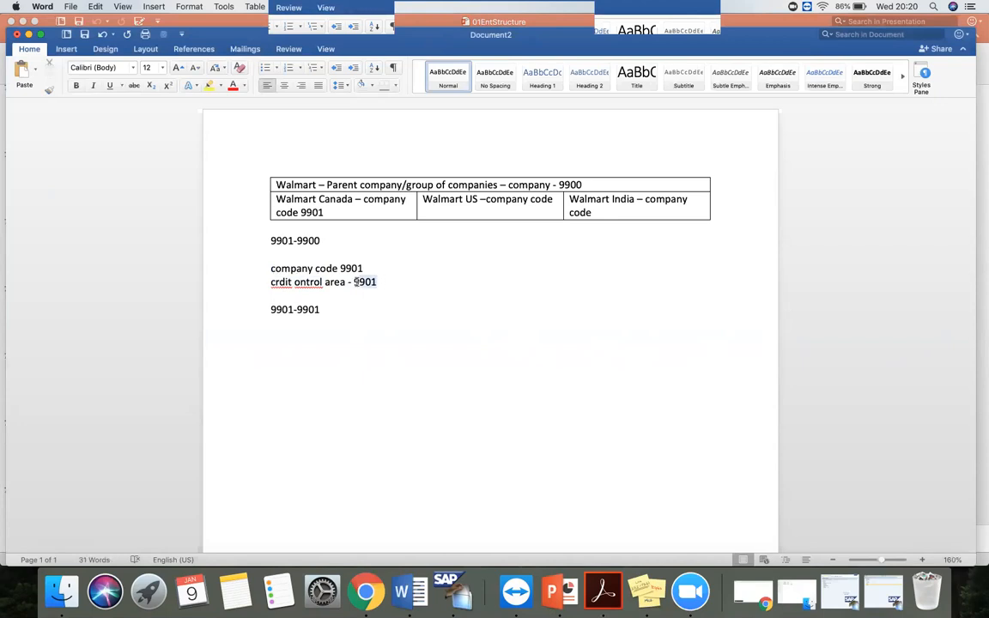
{"action": "key", "text": "BackSpace"}
{"action": "type", "text": "8800"}
{"action": "left_click_drag", "start_coordinate": [320, 310], "coordinate": [299, 312]}
{"action": "type", "text": "8800"}
- Resume PowerPoint's slide show from slide 77, outline the company code assignment table and advance to the Enterprise Structure Settings slide
{"action": "left_click", "coordinate": [29, 35]}
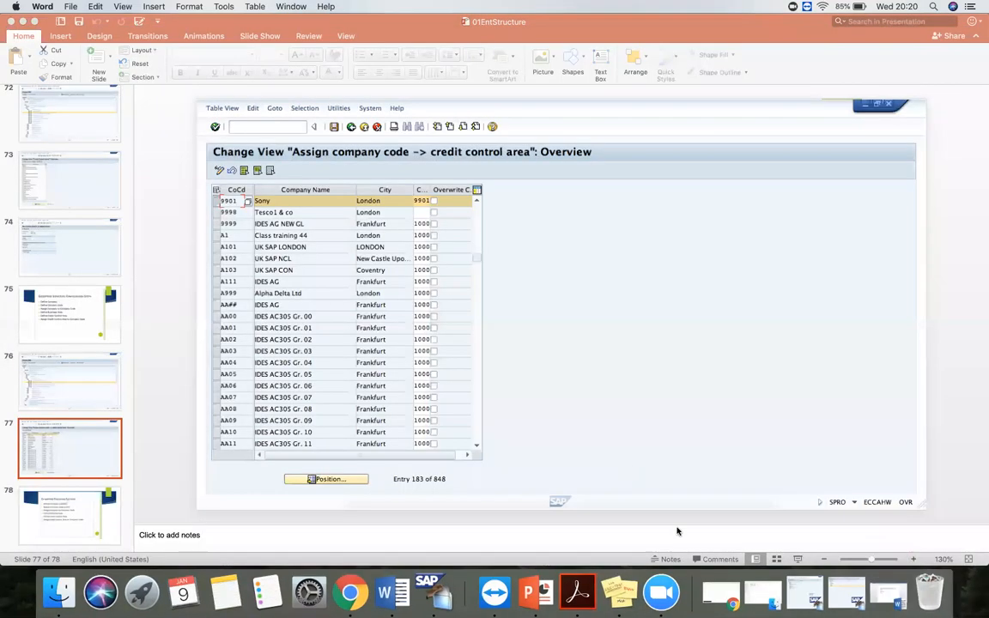
{"action": "left_click", "coordinate": [800, 559]}
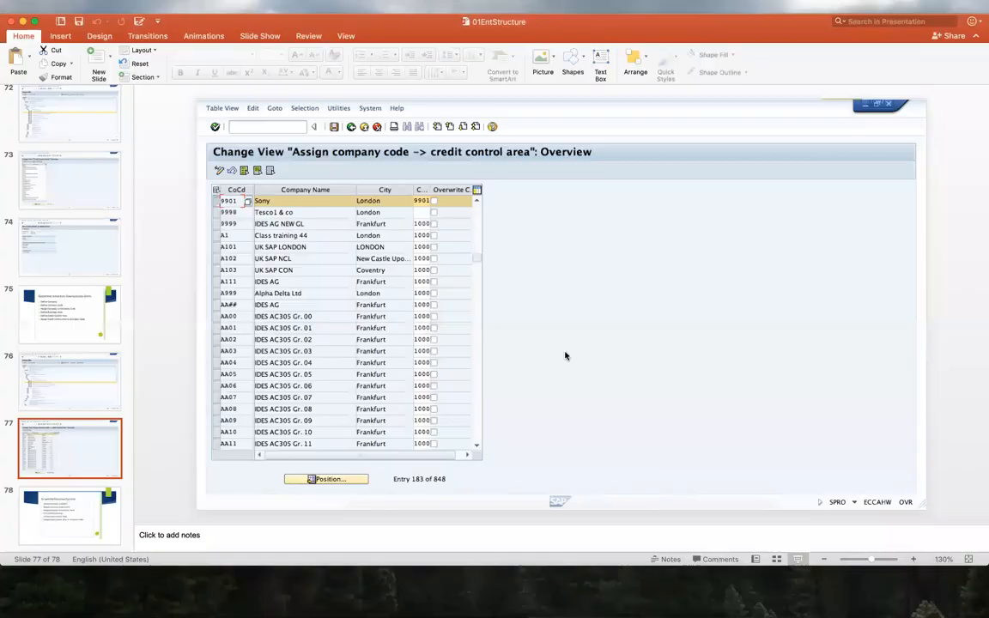
{"action": "key", "text": "super+shift+4"}
{"action": "left_click_drag", "start_coordinate": [24, 176], "coordinate": [441, 522]}
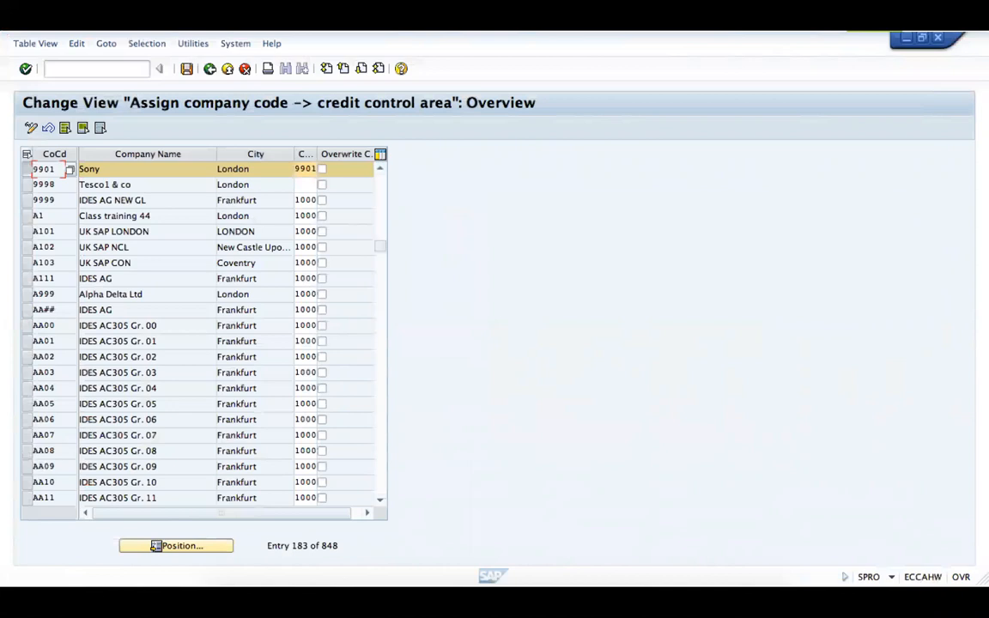
{"action": "key", "text": "super+shift+4"}
{"action": "left_click_drag", "start_coordinate": [18, 176], "coordinate": [455, 510]}
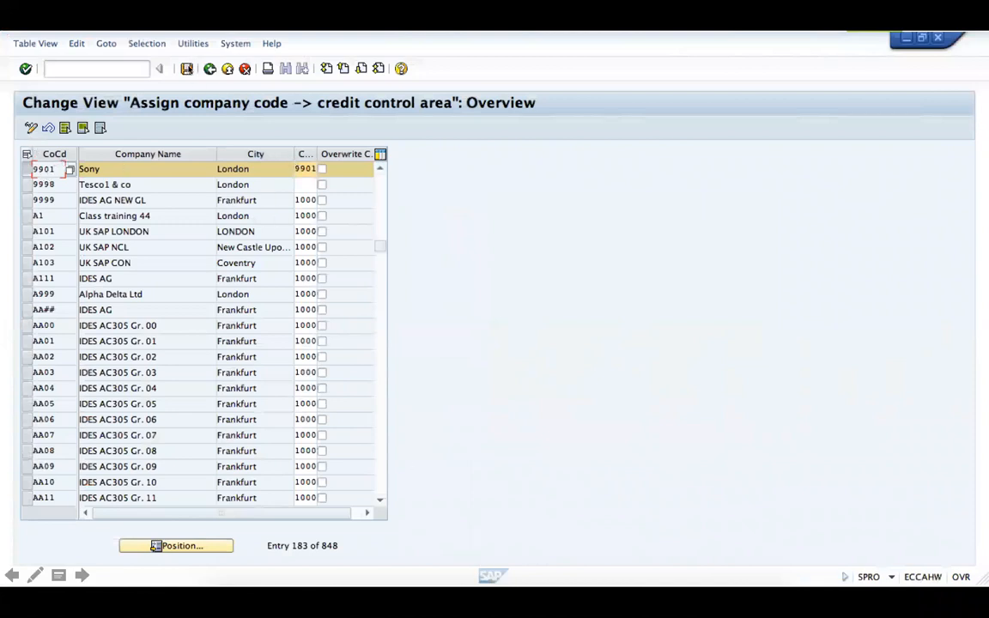
{"action": "left_click", "coordinate": [189, 71]}
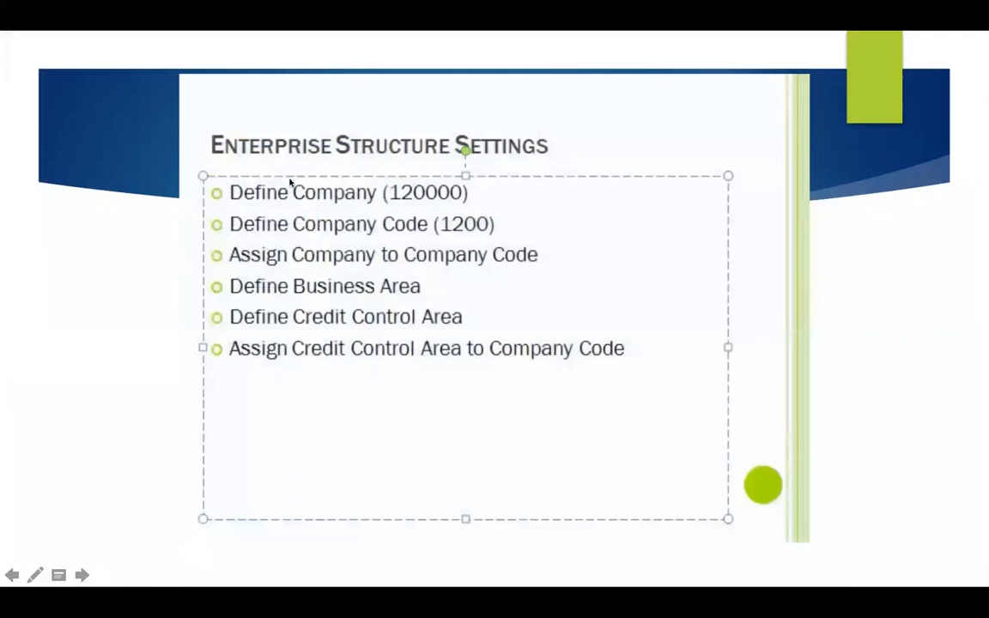